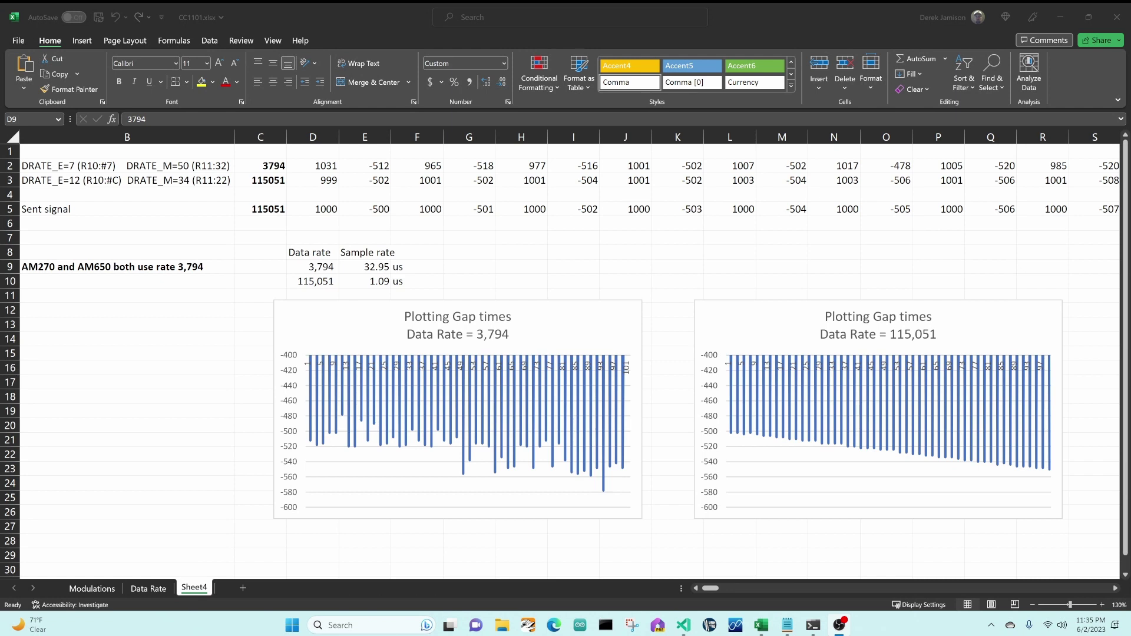
Step: Examine the sent signal values in D5 through K5 and compare the two gap-time charts for data rates 3,794 and 115,051
{"action": "left_click", "coordinate": [326, 209]}
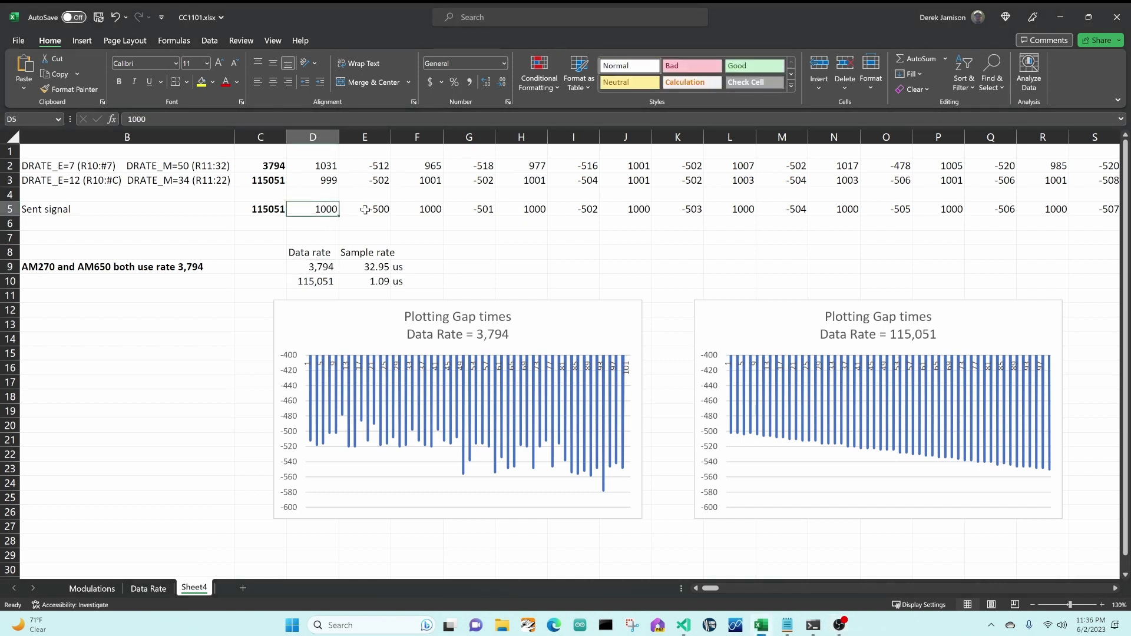
{"action": "left_click", "coordinate": [354, 211]}
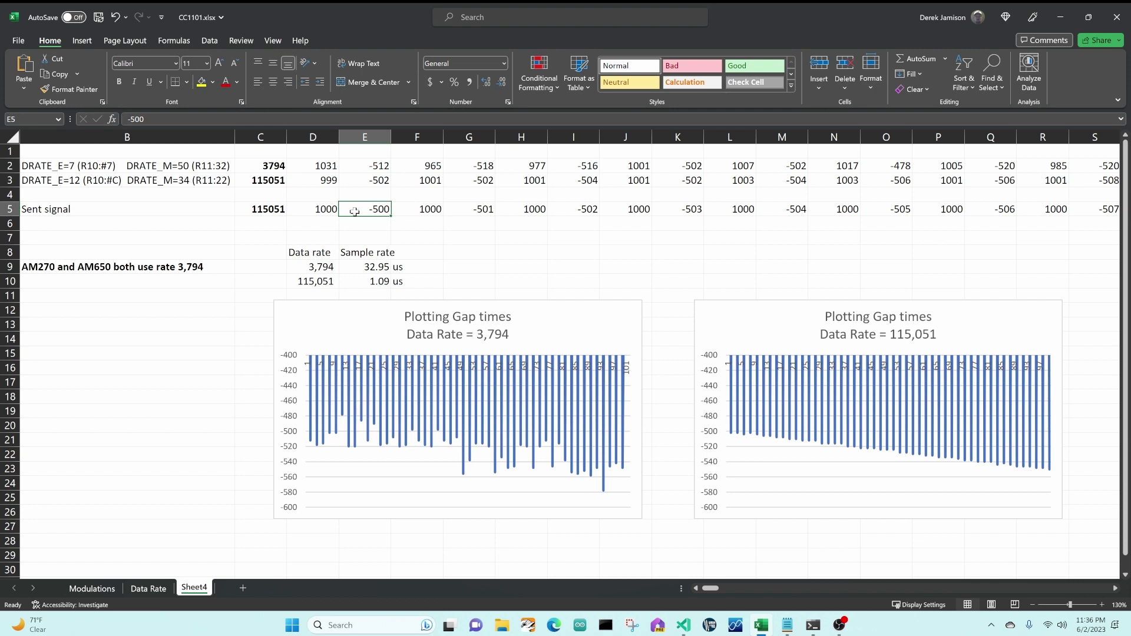
{"action": "left_click", "coordinate": [417, 209]}
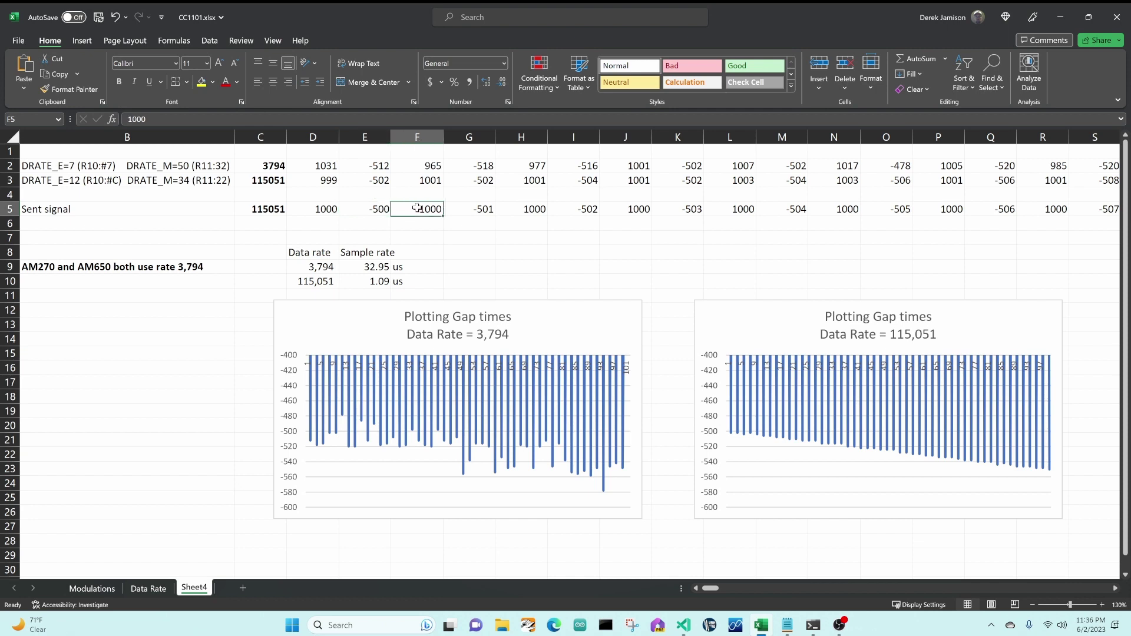
{"action": "left_click", "coordinate": [463, 211]}
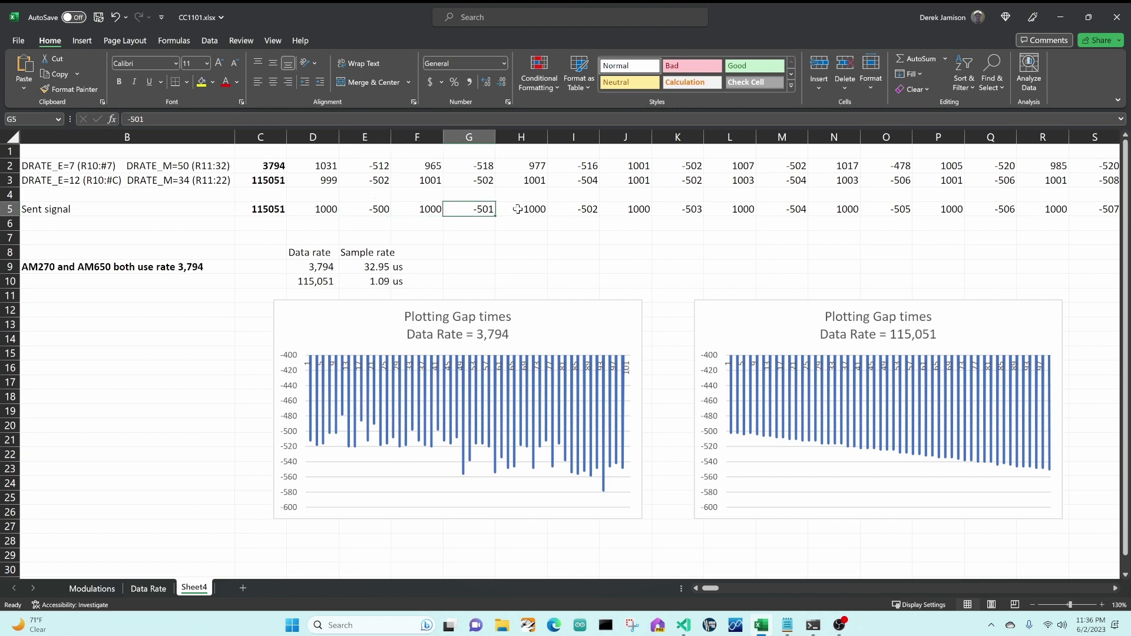
{"action": "left_click", "coordinate": [517, 209]}
{"action": "left_click", "coordinate": [577, 211]}
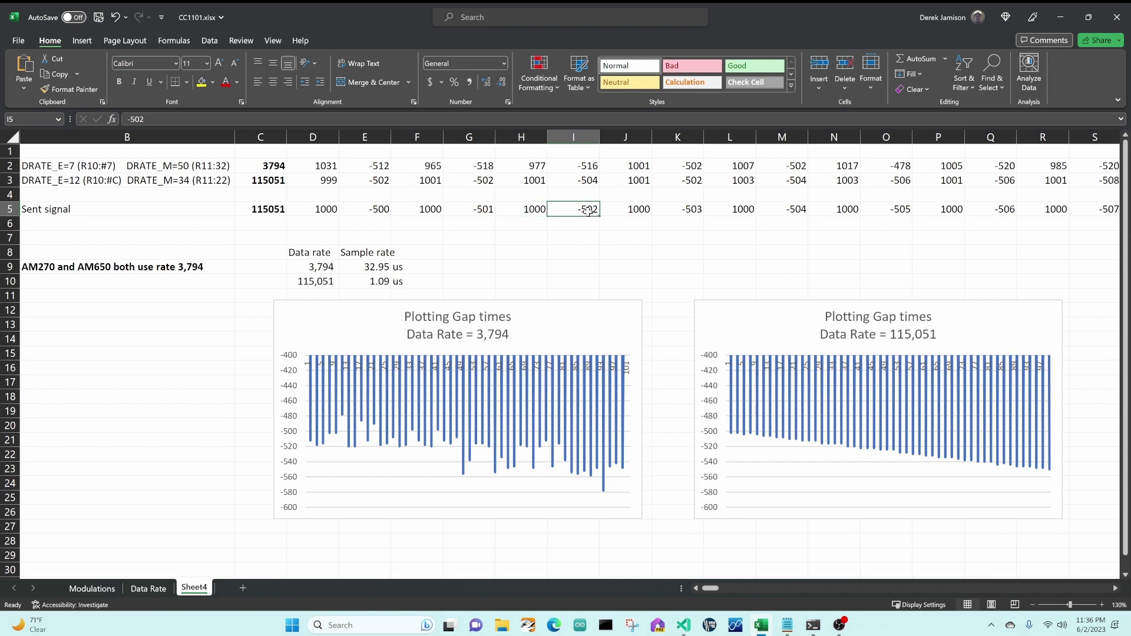
{"action": "left_click", "coordinate": [615, 210]}
{"action": "left_click", "coordinate": [663, 210]}
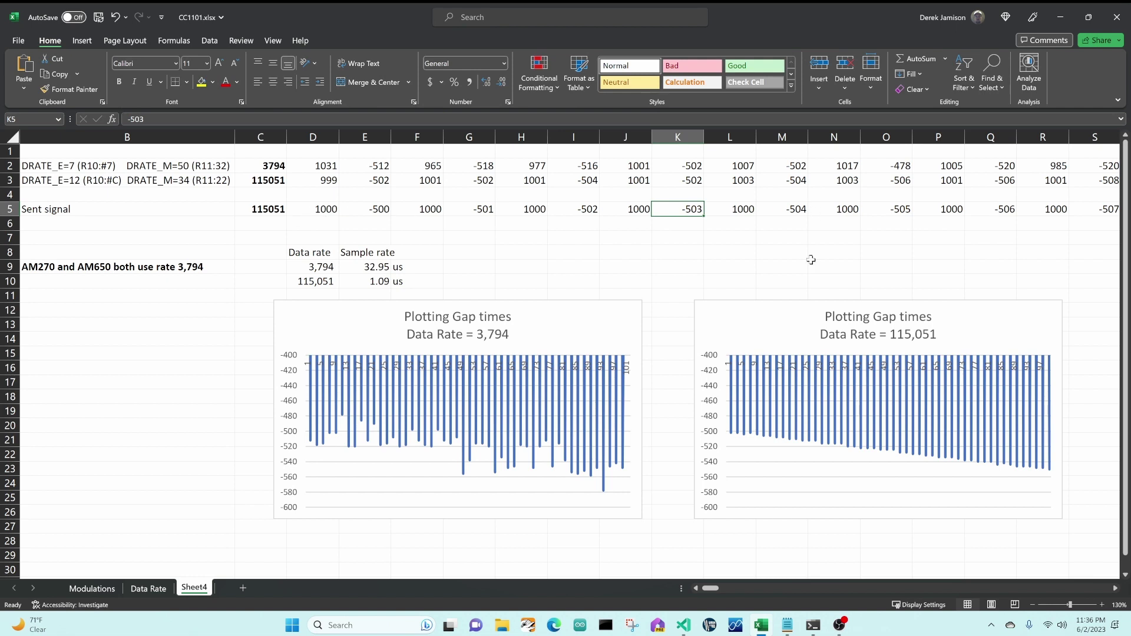
{"action": "mouse_move", "coordinate": [865, 414]}
{"action": "mouse_move", "coordinate": [480, 441]}
{"action": "mouse_move", "coordinate": [310, 439]}
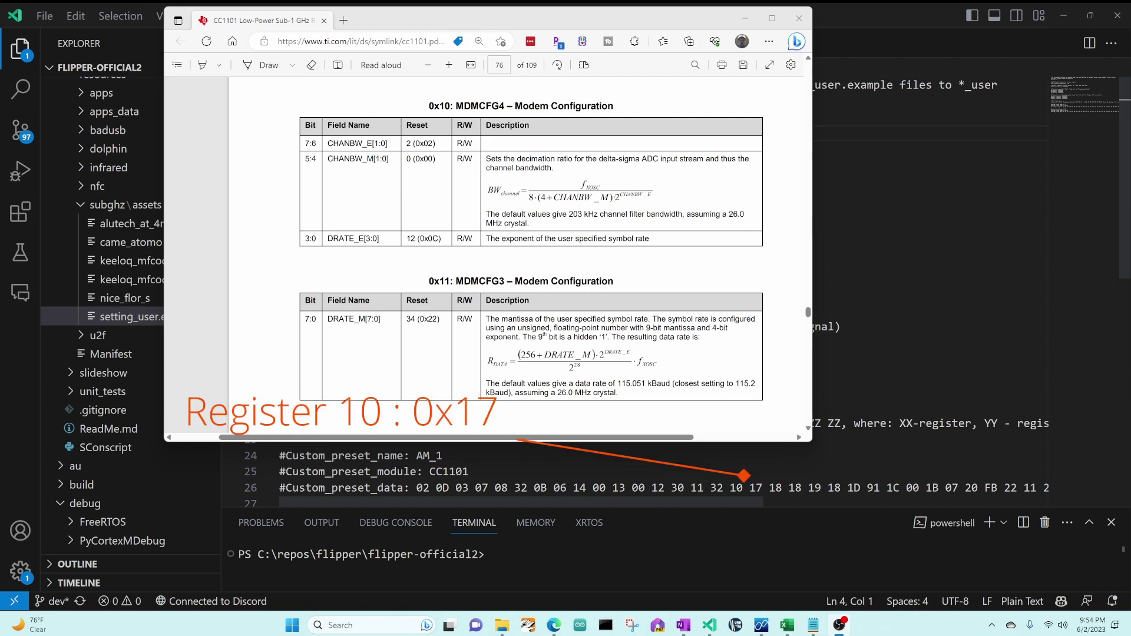
Step: Open Calculator and set it to Programmer mode
{"action": "left_click", "coordinate": [392, 628]}
{"action": "type", "text": "calc"}
{"action": "key", "text": "Return"}
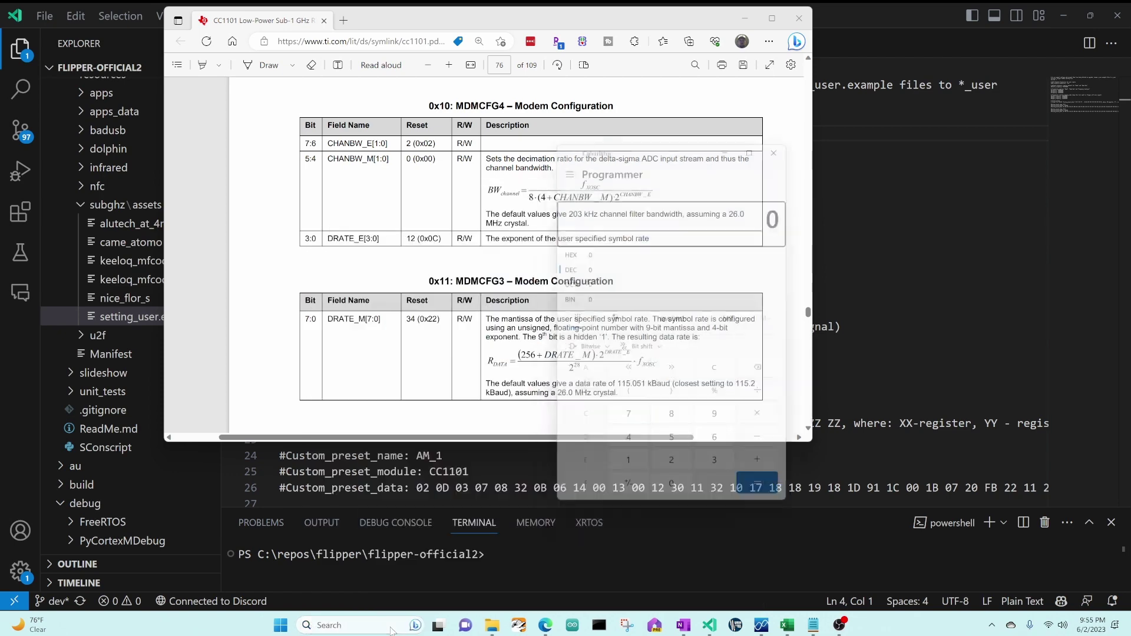
{"action": "left_click", "coordinate": [562, 161]}
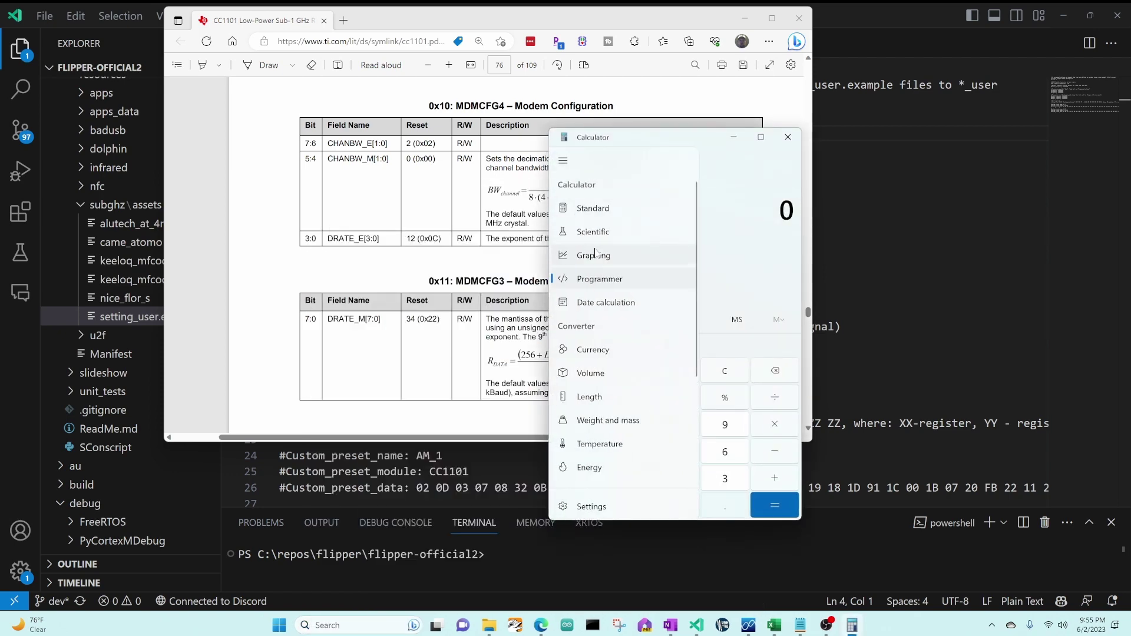
{"action": "left_click", "coordinate": [597, 280]}
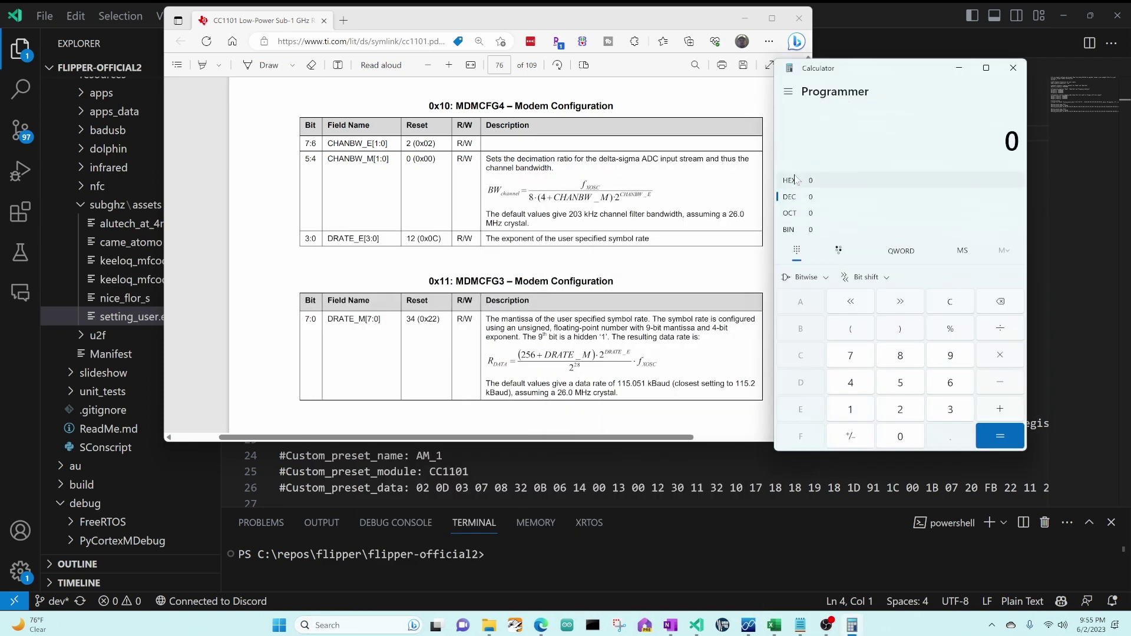
Step: Look up the binary equivalents of hexadecimal 17 and hexadecimal C
{"action": "left_click", "coordinate": [790, 181]}
{"action": "left_click", "coordinate": [850, 409]}
{"action": "left_click", "coordinate": [851, 358]}
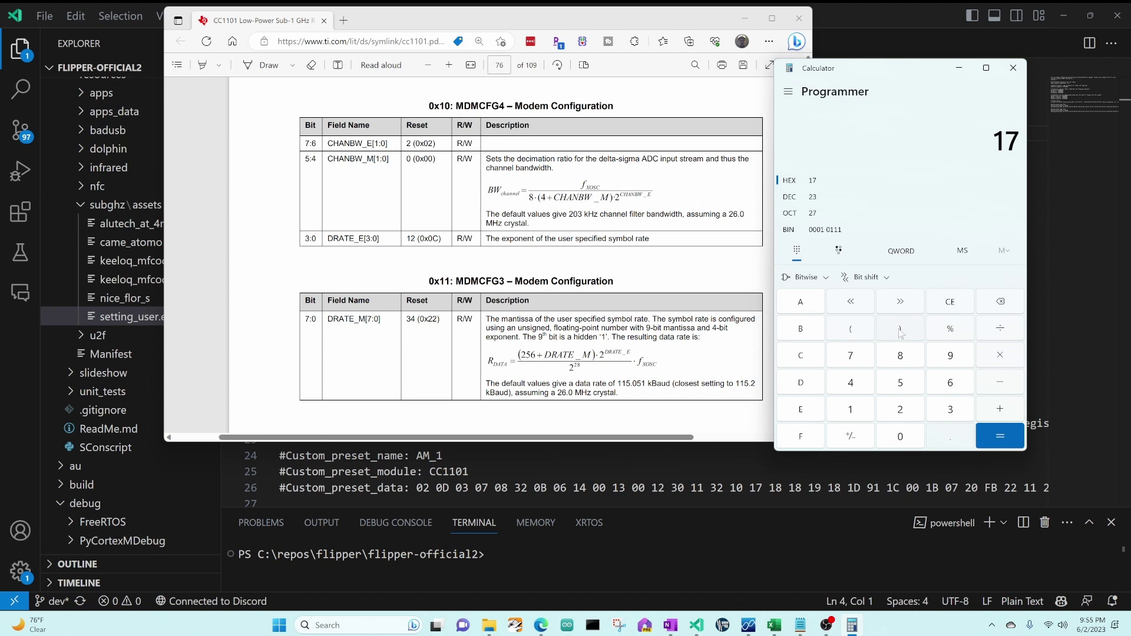
{"action": "left_click", "coordinate": [949, 303]}
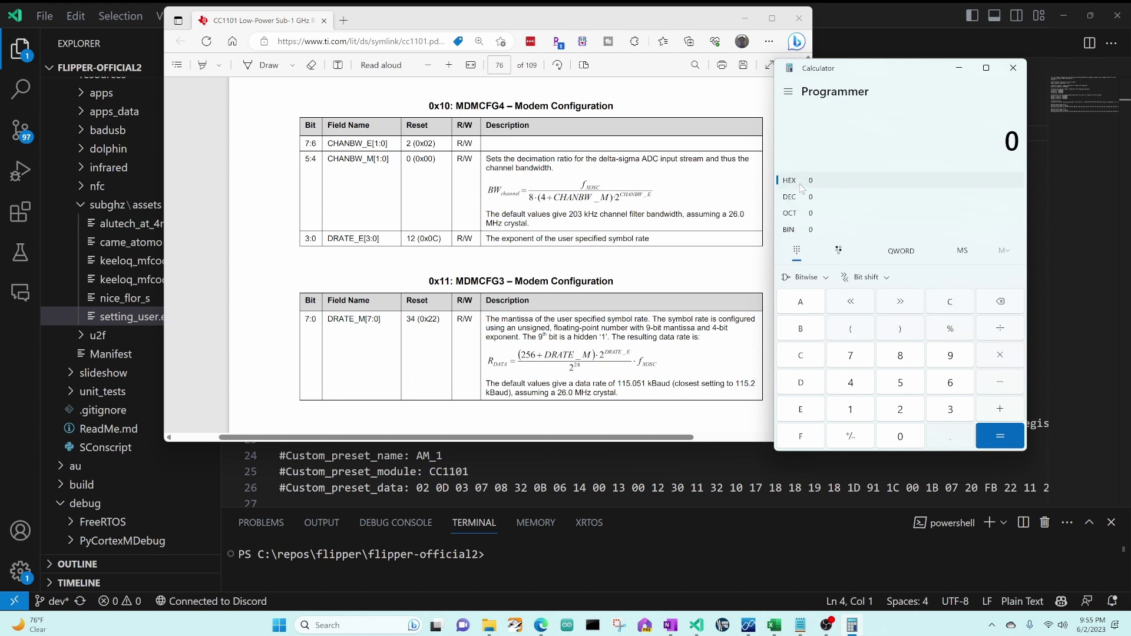
{"action": "key", "text": "c"}
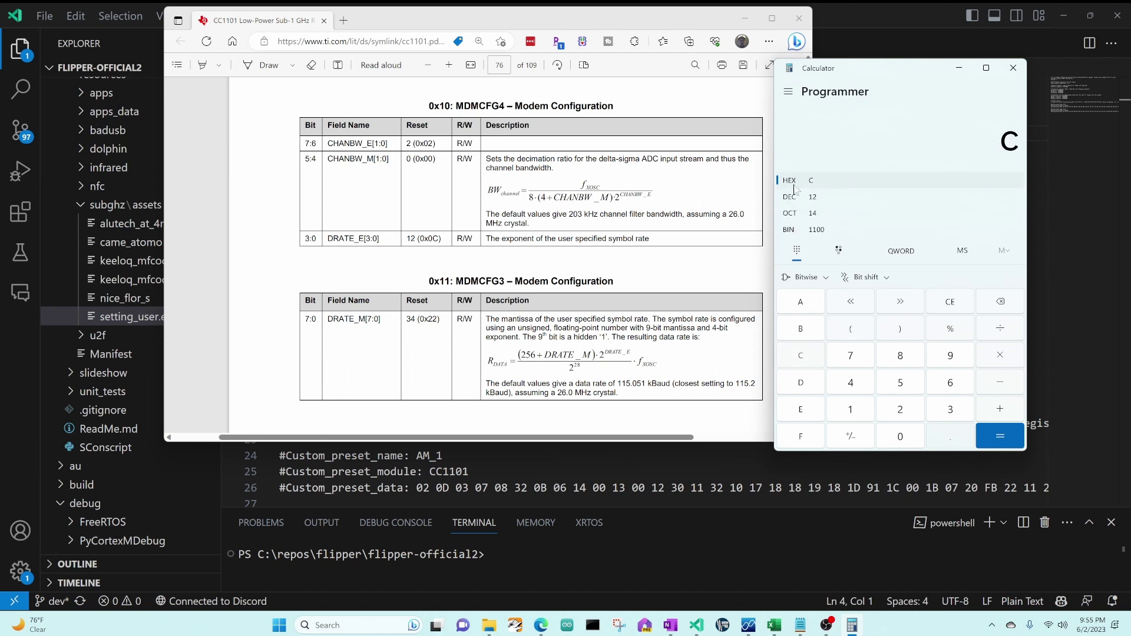
Step: Enter the binary number 0001 1100 to read its hexadecimal equivalent
{"action": "left_click", "coordinate": [825, 231]}
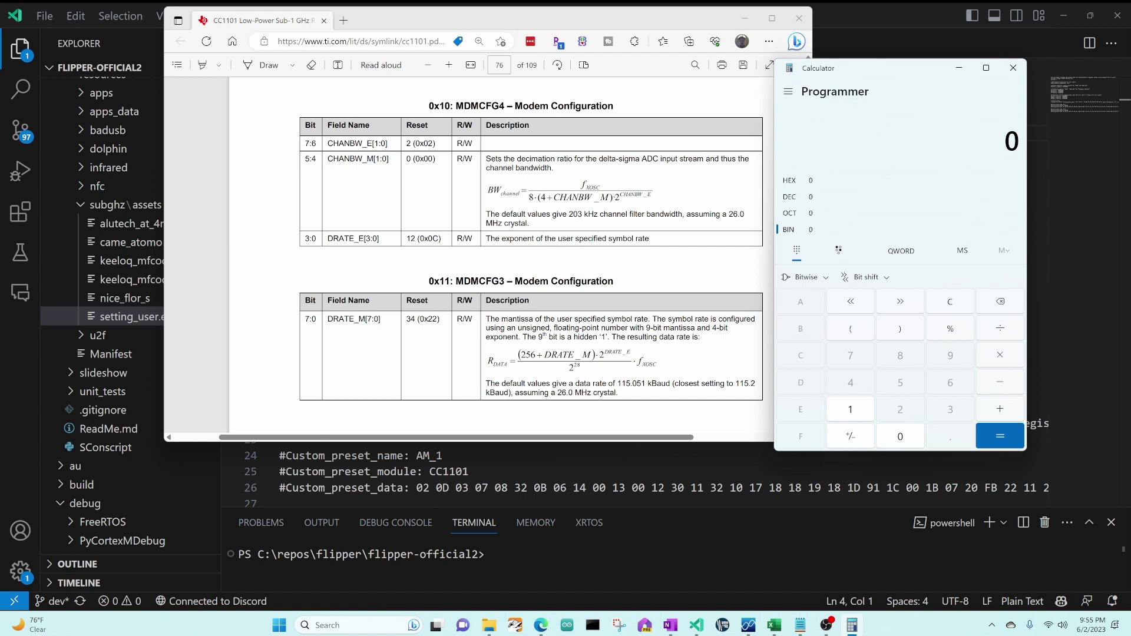
{"action": "type", "text": "1 "}
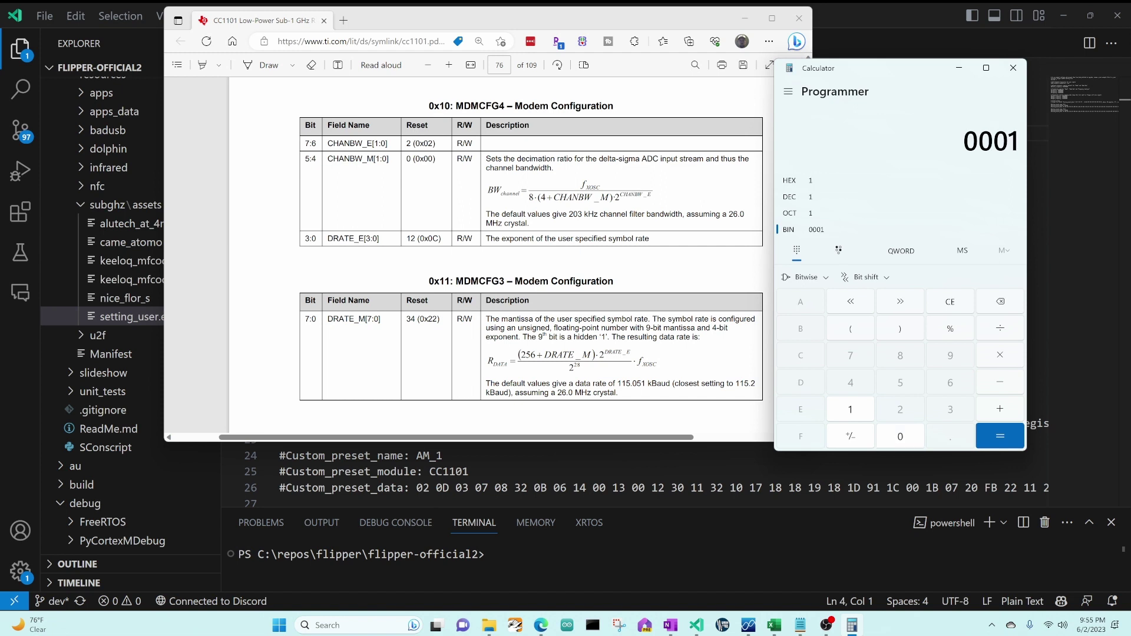
{"action": "type", "text": "1100"}
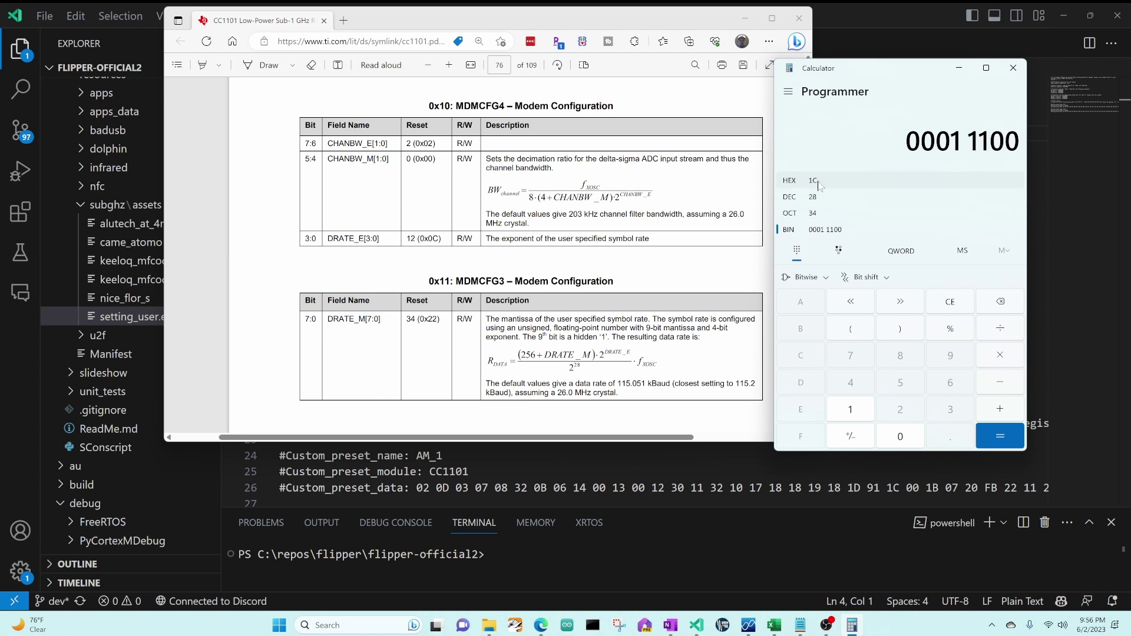
Step: Switch to Visual Studio Code and paste an uncommented copy of the AM_1 Custom_preset_data line directly below the original
{"action": "key", "text": "alt+Tab"}
{"action": "left_click", "coordinate": [280, 466]}
{"action": "key", "text": "ctrl+v"}
{"action": "key", "text": "Up"}
{"action": "key", "text": "Delete"}
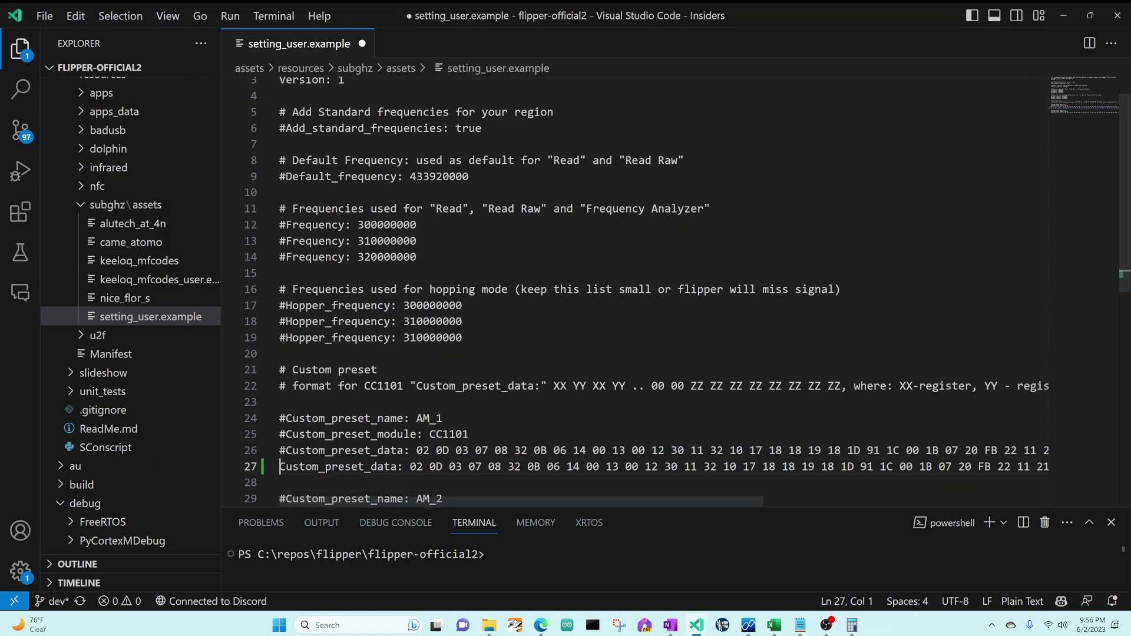
Step: In the copied Custom_preset_data line, set the register 11 value to 22 and the register 10 value to 1C
{"action": "left_click_drag", "start_coordinate": [704, 467], "coordinate": [763, 466]}
{"action": "type", "text": "2"}
{"action": "type", "text": "C"}
Step: Delete the original commented Custom_preset_data line on line 26, above the edited copy
{"action": "left_click", "coordinate": [287, 450]}
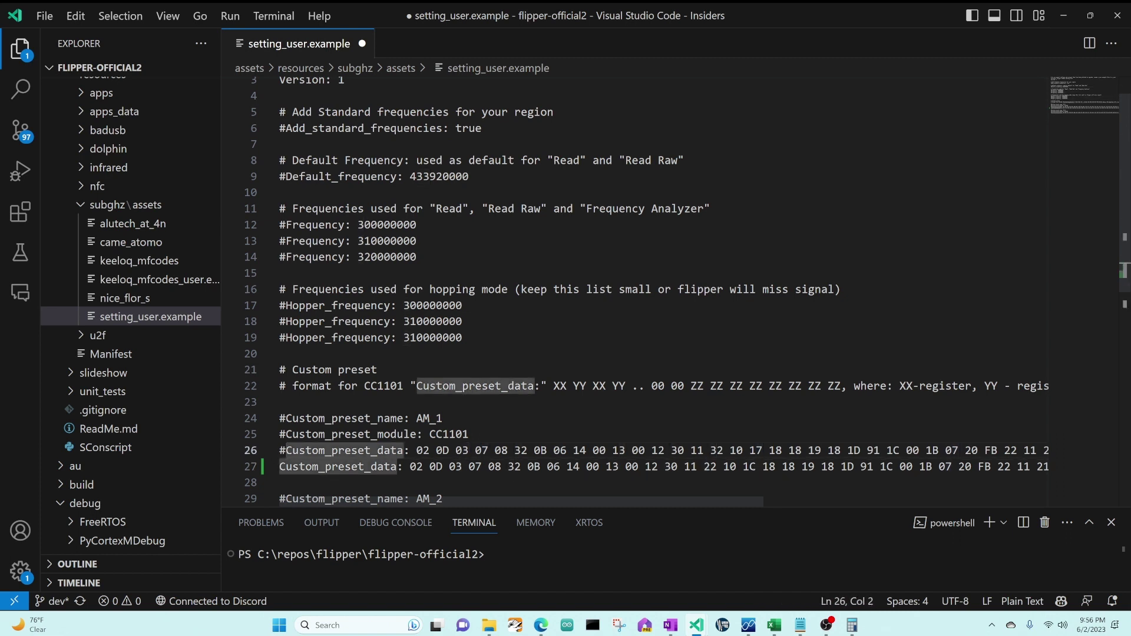
{"action": "key", "text": "Home"}
{"action": "key", "text": "shift+Down"}
{"action": "key", "text": "Delete"}
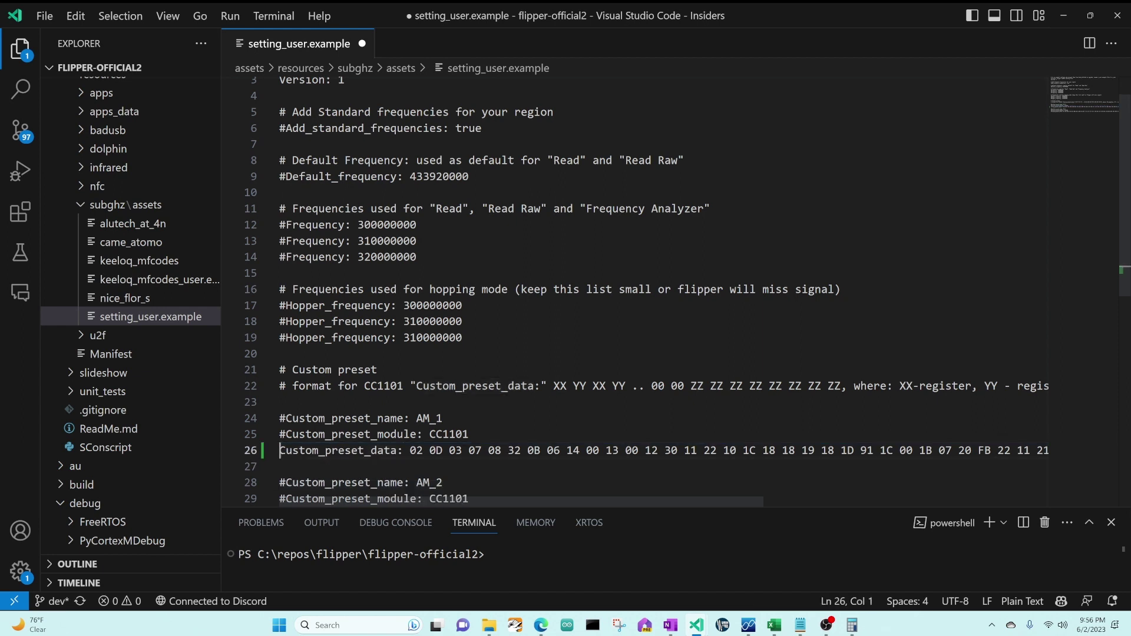
Step: Uncomment the first preset's Custom_preset_module and Custom_preset_name lines and rename the preset AM_Q
{"action": "key", "text": "Up"}
{"action": "key", "text": "Delete"}
{"action": "key", "text": "Up"}
{"action": "key", "text": "Delete"}
{"action": "key", "text": "End"}
{"action": "key", "text": "BackSpace"}
{"action": "type", "text": "Q"}
{"action": "key", "text": "Home"}
{"action": "key", "text": "Up"}
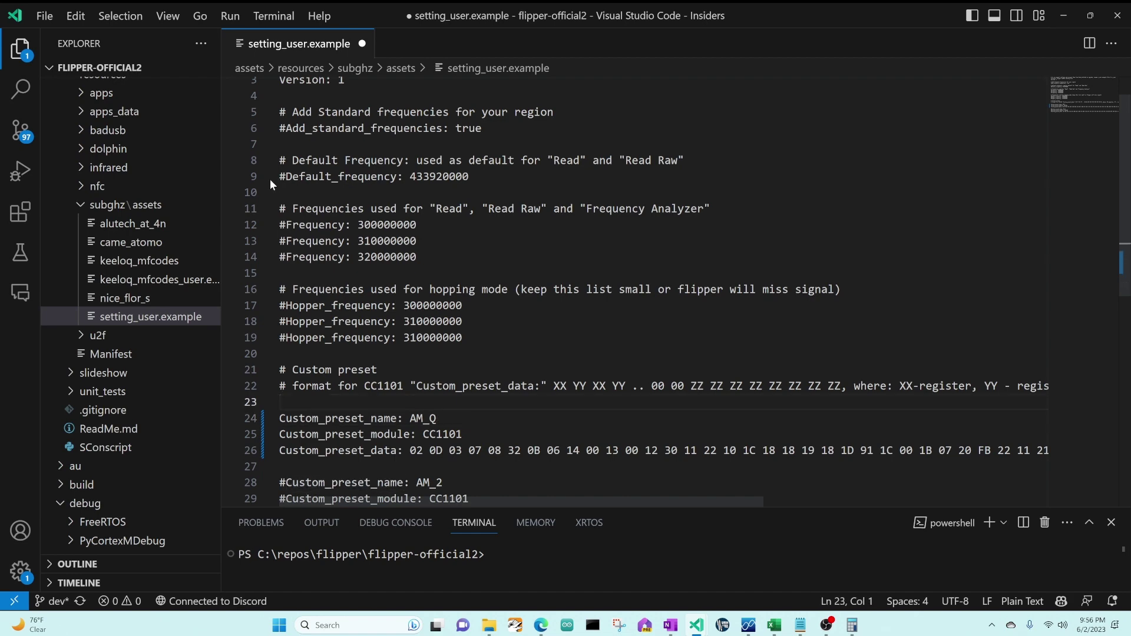
Step: Uncomment the Add_standard_frequencies: true line and save the file
{"action": "scroll", "coordinate": [273, 185], "scroll_direction": "up", "scroll_amount": 1}
{"action": "left_click", "coordinate": [286, 166]}
{"action": "key", "text": "BackSpace"}
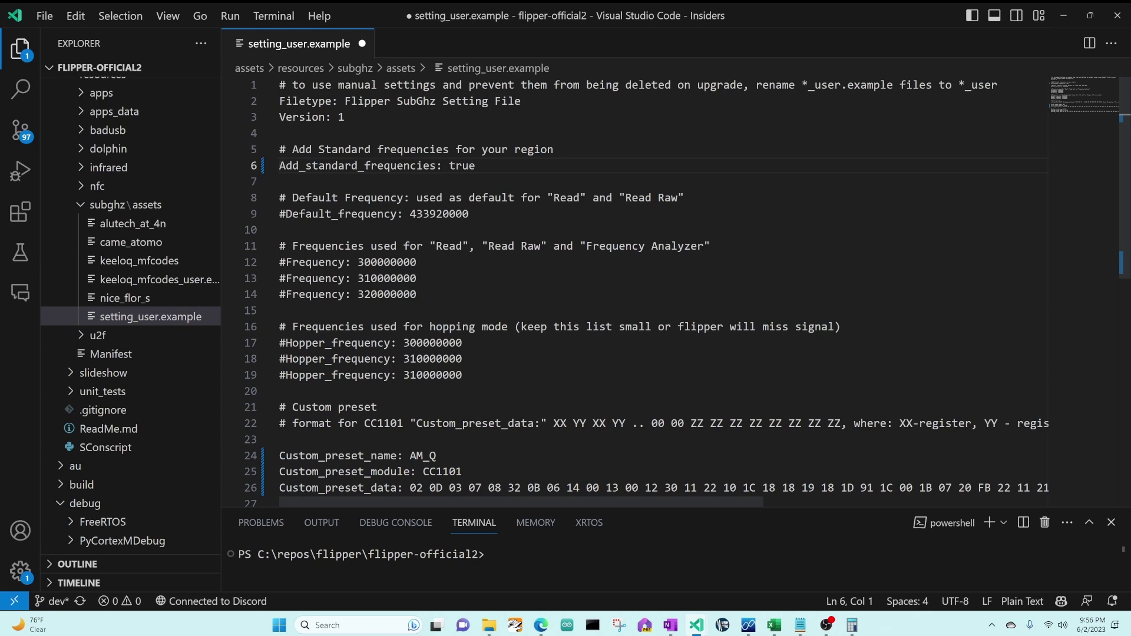
{"action": "left_click", "coordinate": [279, 504]}
{"action": "scroll", "coordinate": [530, 294], "scroll_direction": "down", "scroll_amount": 2}
{"action": "key", "text": "ctrl+s"}
Step: Rename the file setting_user.example to setting_user
{"action": "right_click", "coordinate": [158, 317]}
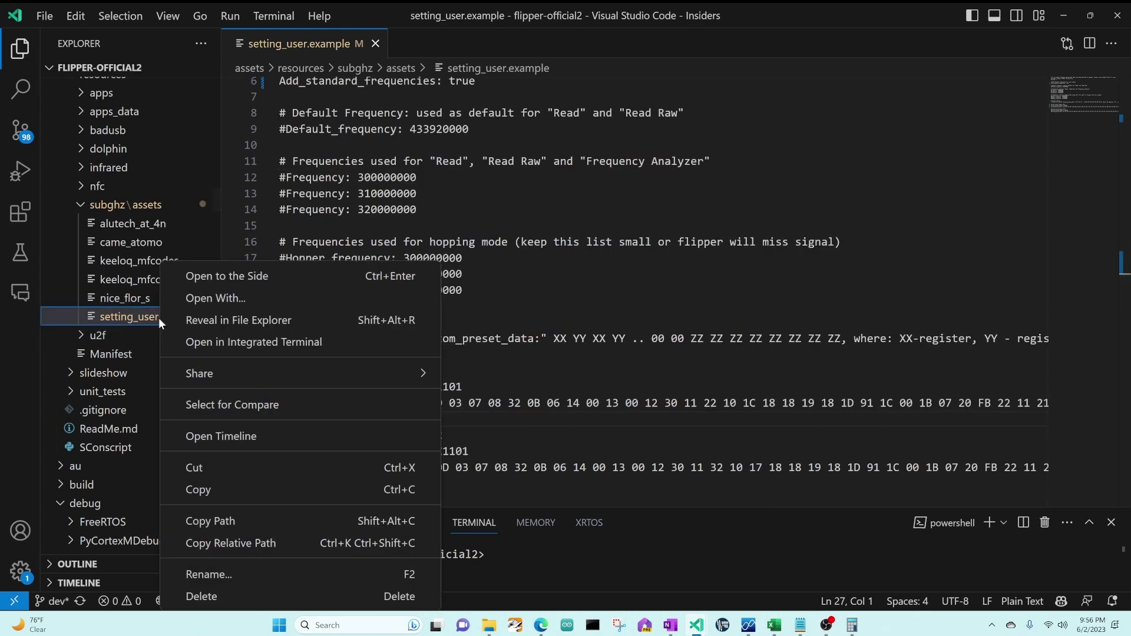
{"action": "left_click", "coordinate": [208, 575]}
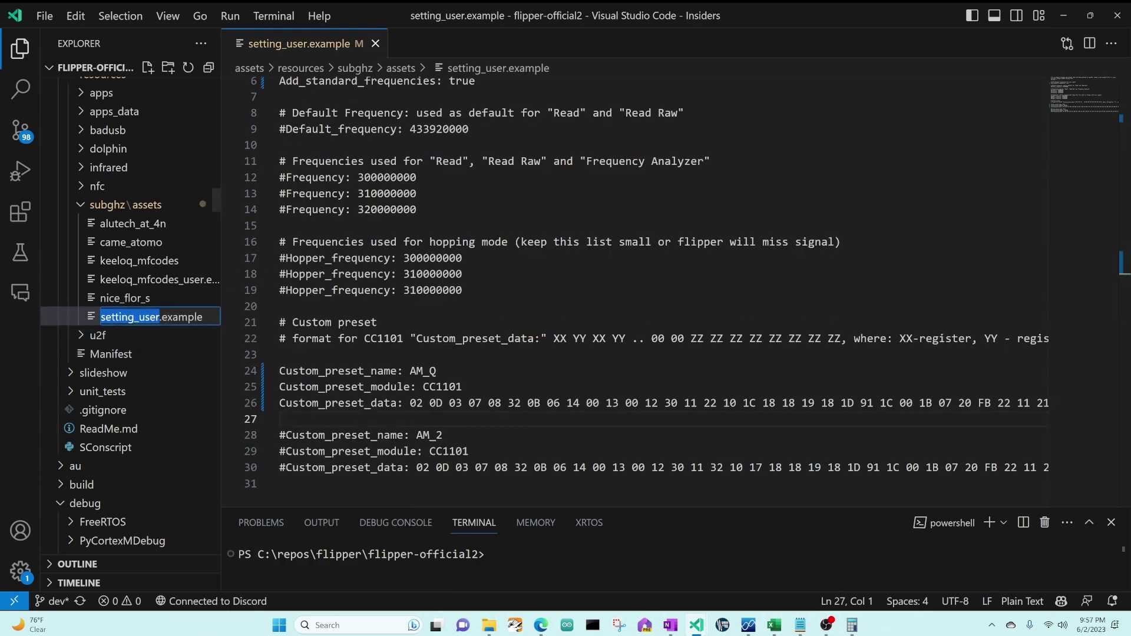
{"action": "key", "text": "Right"}
{"action": "key", "text": "shift+End"}
{"action": "key", "text": "Delete"}
{"action": "key", "text": "Return"}
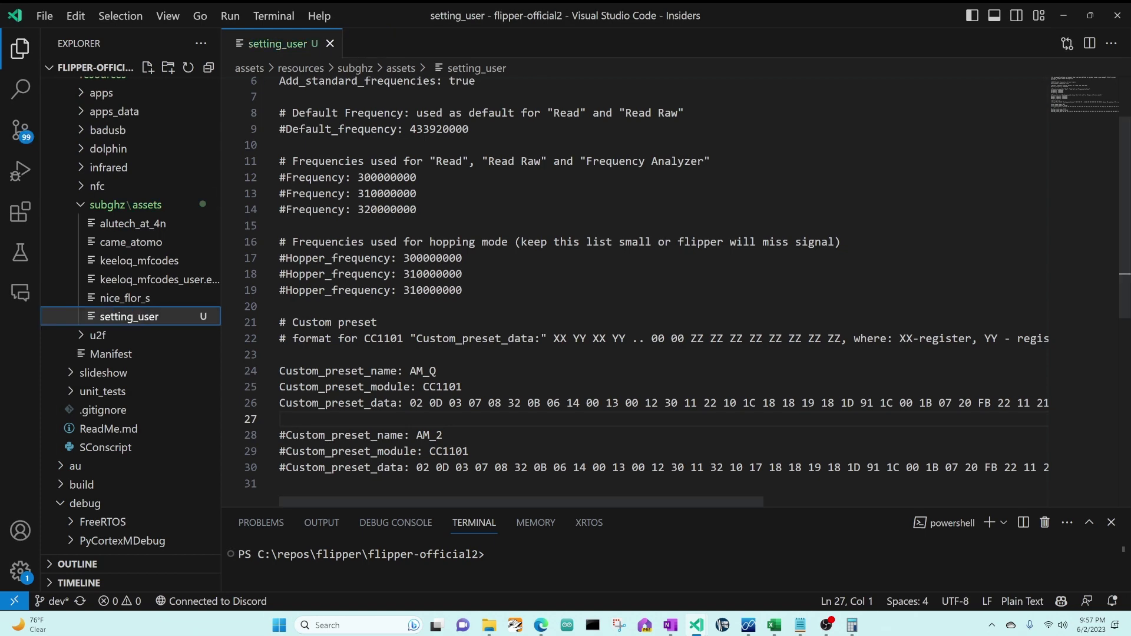
{"action": "scroll", "coordinate": [648, 283], "scroll_direction": "up", "scroll_amount": 2}
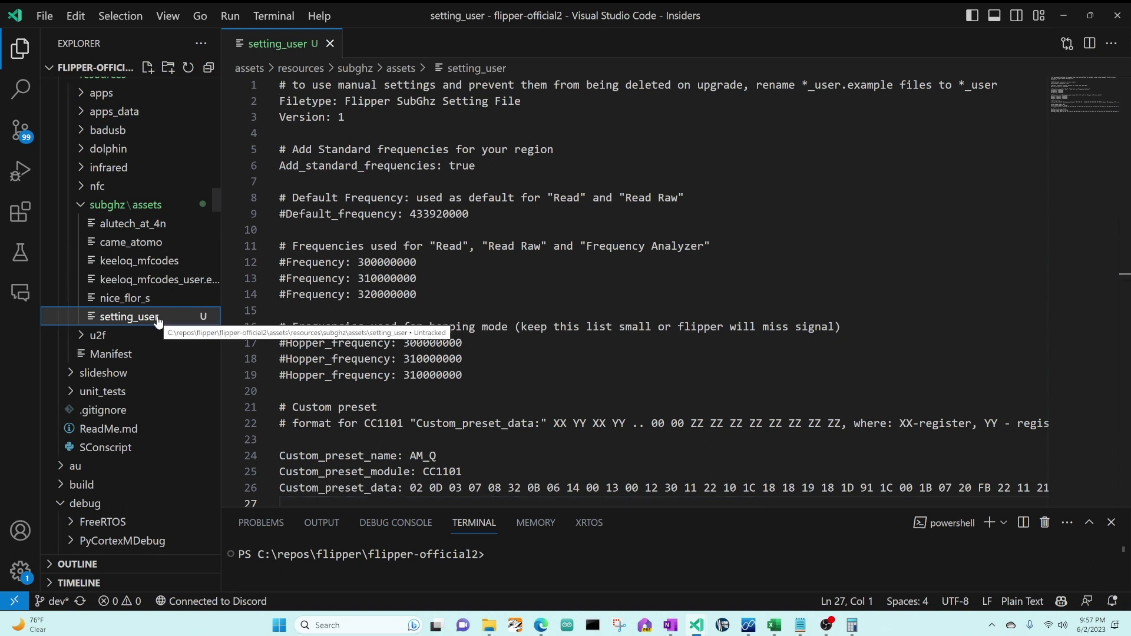
Step: Reveal setting_user in File Explorer and bring up qFlipper beside it
{"action": "right_click", "coordinate": [152, 322]}
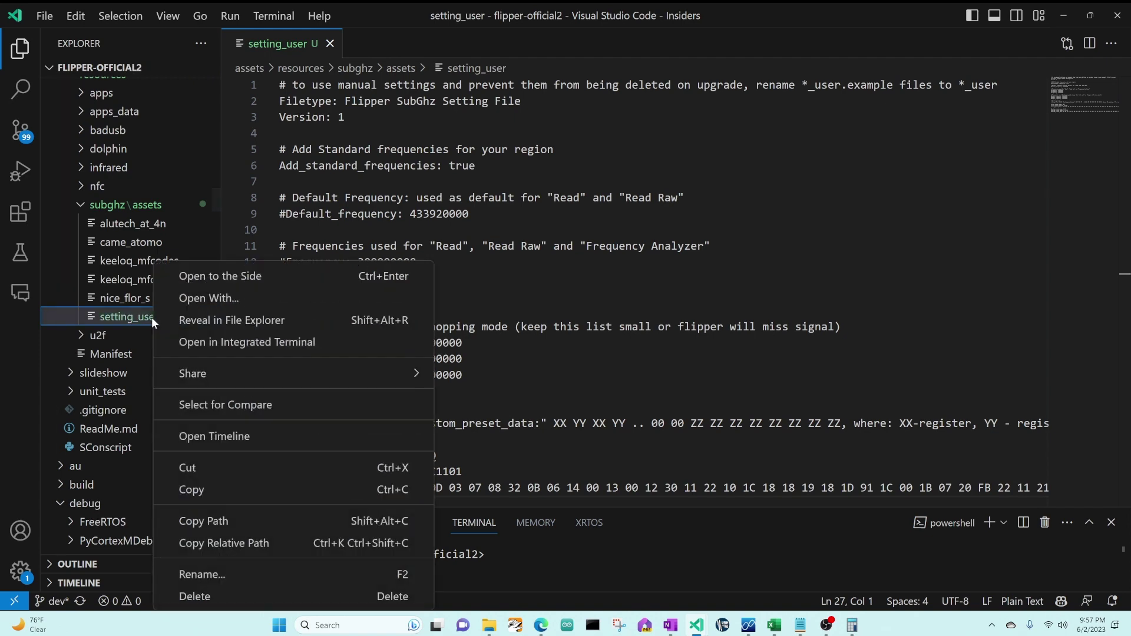
{"action": "left_click", "coordinate": [217, 318]}
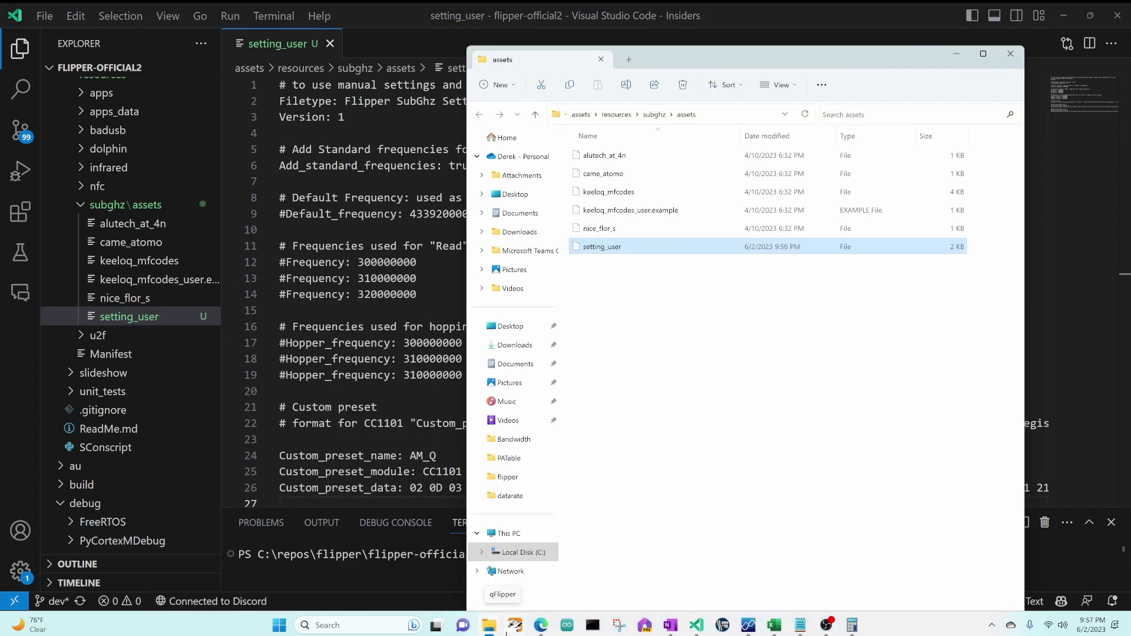
{"action": "left_click", "coordinate": [510, 627]}
{"action": "left_click_drag", "start_coordinate": [567, 178], "coordinate": [357, 175]}
Step: Browse the Flipper's files to the SD Card/subghz/assets folder
{"action": "left_click", "coordinate": [201, 204]}
{"action": "double_click", "coordinate": [248, 261]}
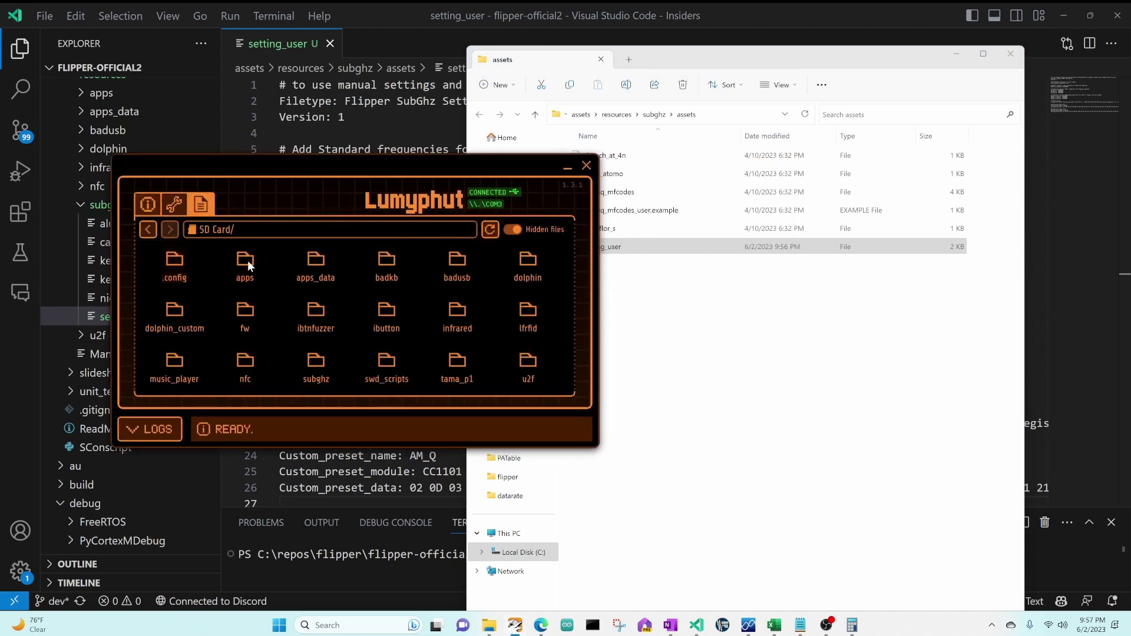
{"action": "double_click", "coordinate": [315, 364]}
{"action": "double_click", "coordinate": [178, 257]}
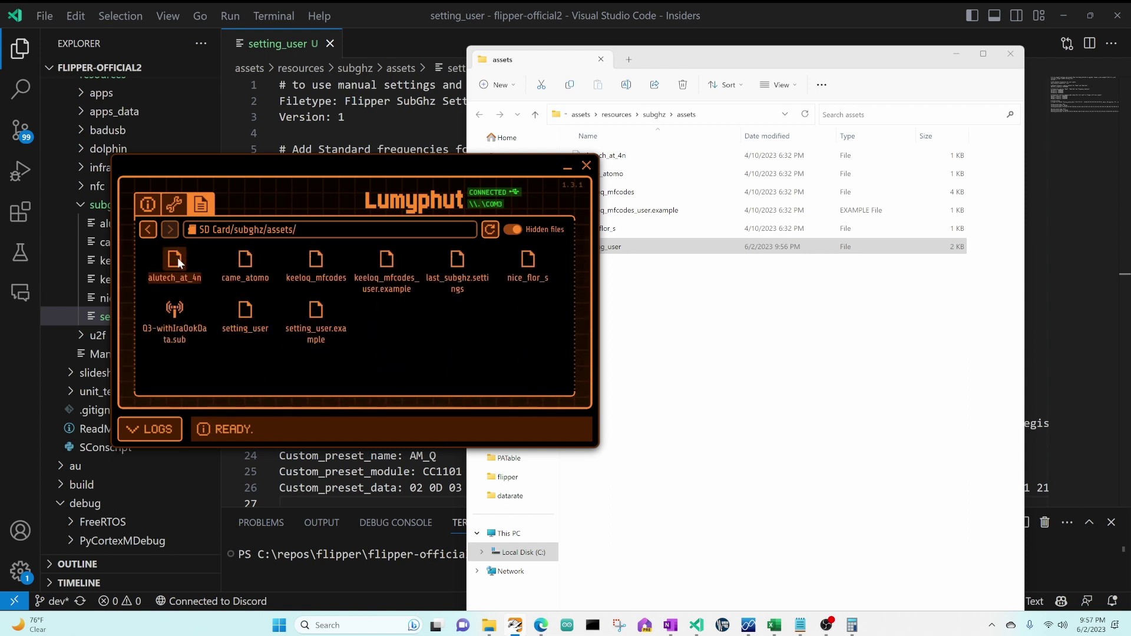
Step: Delete the Flipper's existing setting_user file and copy the edited setting_user from the local assets folder in its place
{"action": "right_click", "coordinate": [245, 312]}
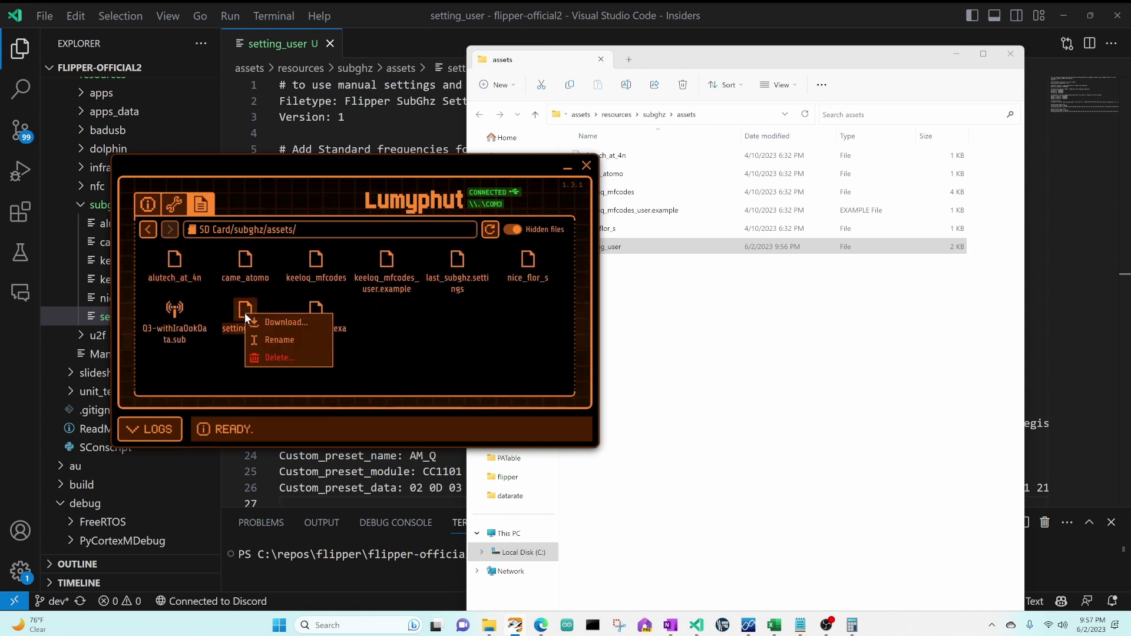
{"action": "left_click", "coordinate": [290, 356]}
{"action": "left_click", "coordinate": [312, 328]}
{"action": "left_click", "coordinate": [880, 398]}
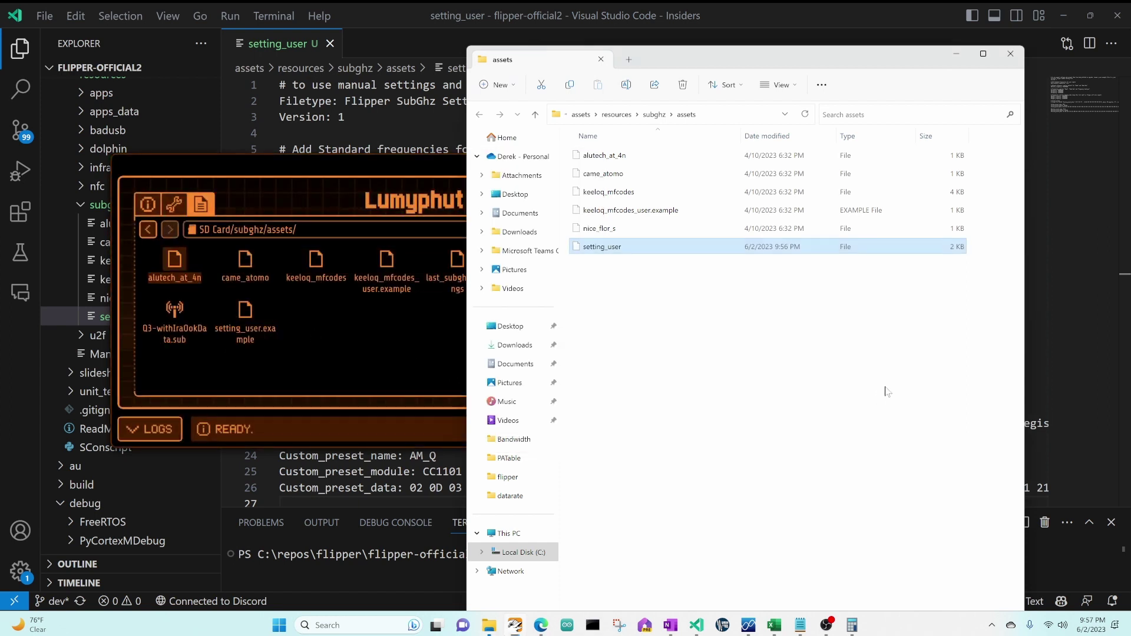
{"action": "left_click_drag", "start_coordinate": [610, 248], "coordinate": [245, 356]}
Step: Start remote control of the Flipper's screen and open Read RAW in the Sub-GHz app
{"action": "left_click", "coordinate": [149, 213]}
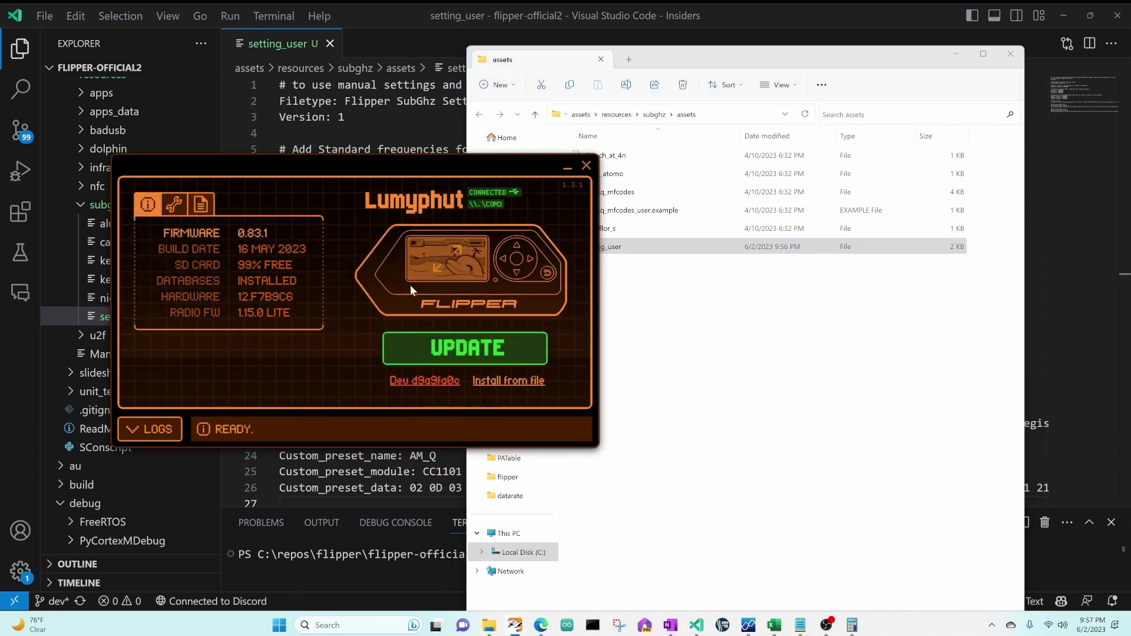
{"action": "left_click", "coordinate": [464, 263]}
{"action": "left_click", "coordinate": [512, 254]}
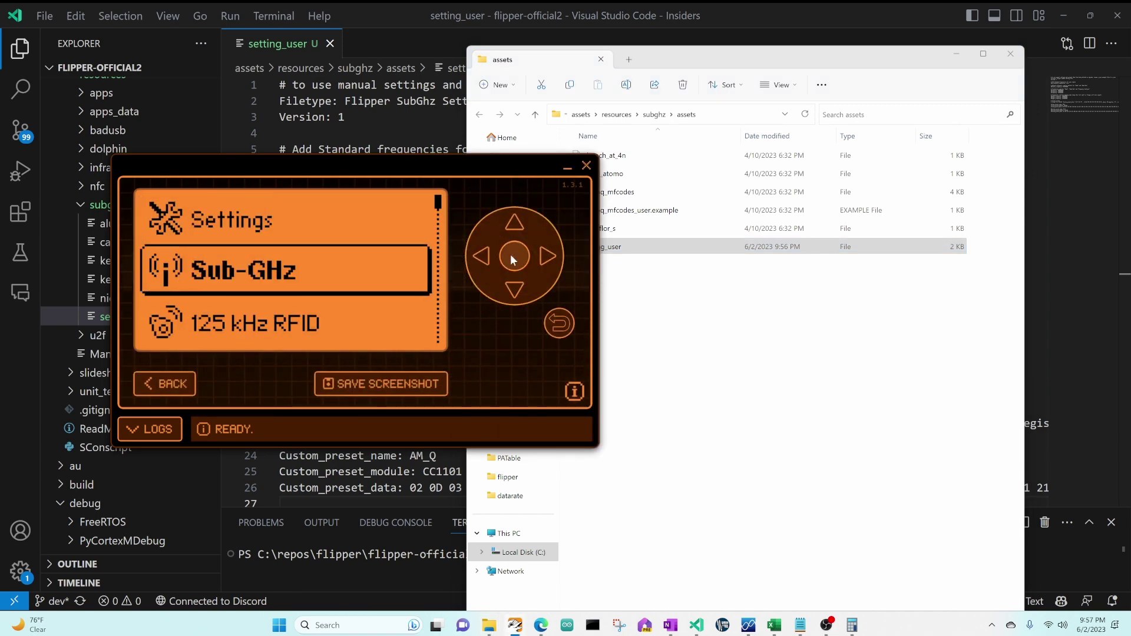
{"action": "left_click", "coordinate": [513, 254]}
{"action": "left_click", "coordinate": [517, 290]}
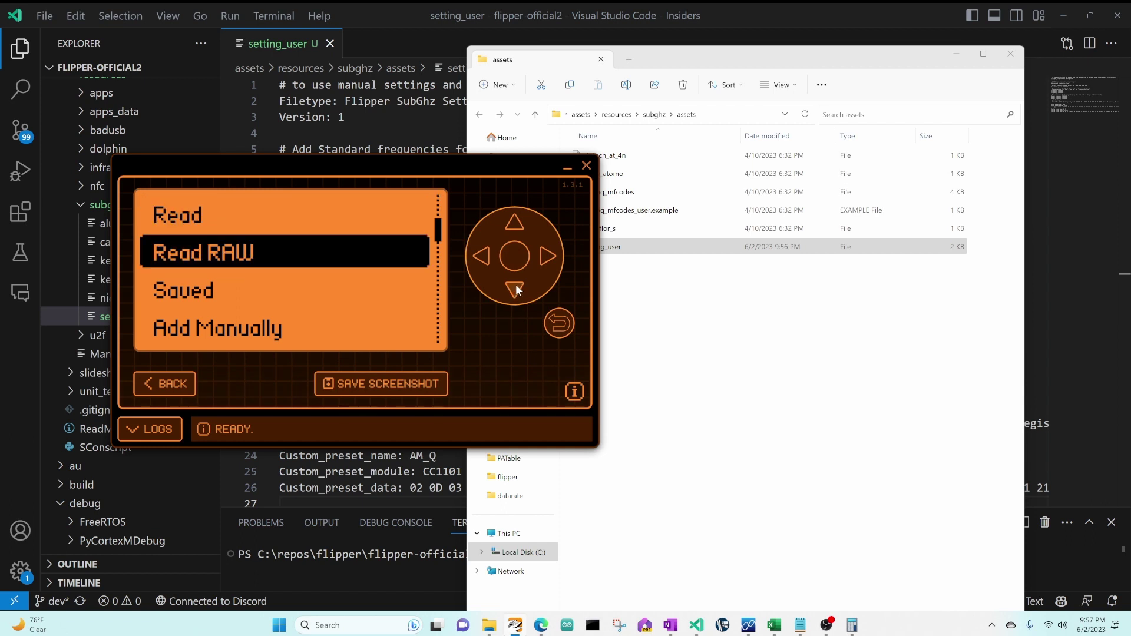
{"action": "left_click", "coordinate": [518, 256]}
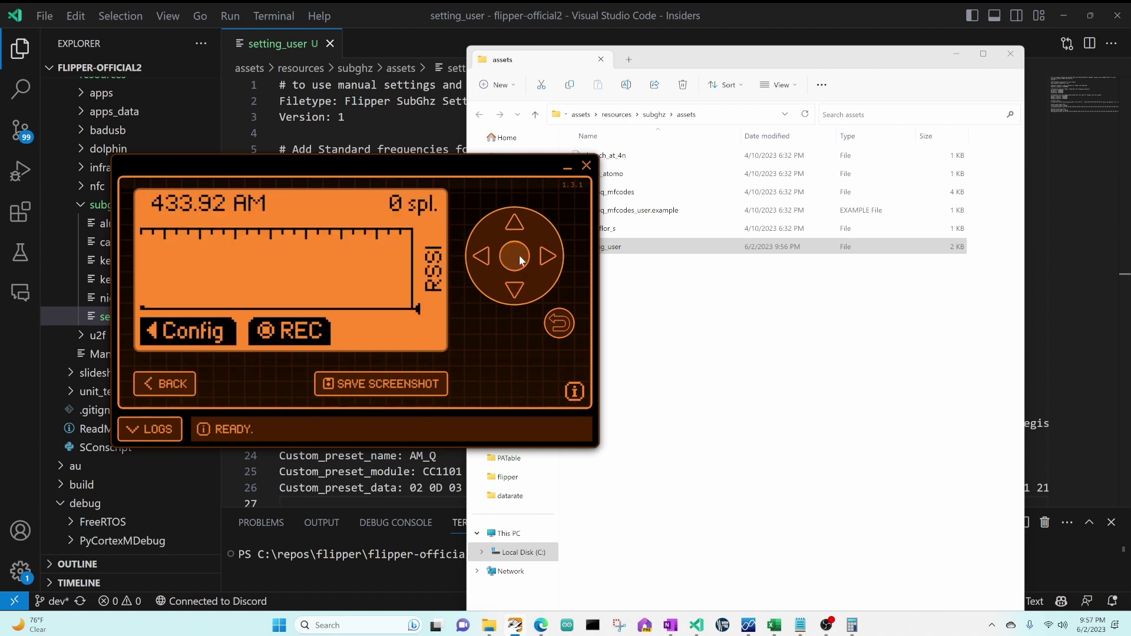
Step: Set the Read RAW modulation to the custom AM_Q preset and return to the capture screen
{"action": "left_click", "coordinate": [479, 256]}
{"action": "left_click", "coordinate": [514, 291]}
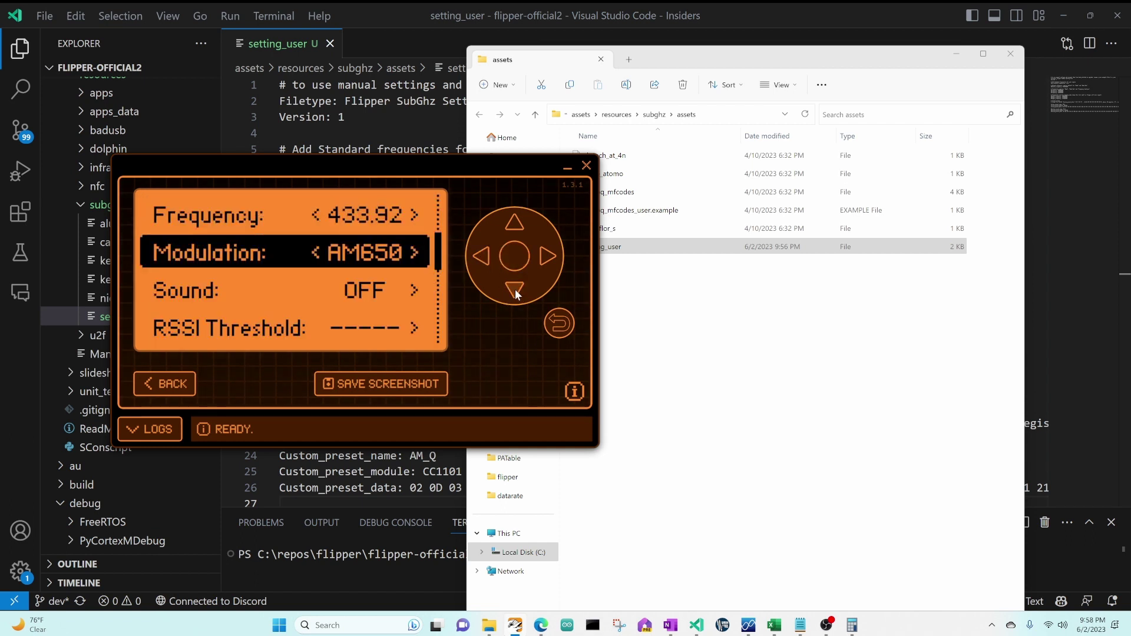
{"action": "left_click", "coordinate": [547, 253]}
{"action": "left_click", "coordinate": [547, 252]}
{"action": "left_click", "coordinate": [546, 253]}
{"action": "key", "text": "Down"}
{"action": "key", "text": "Down"}
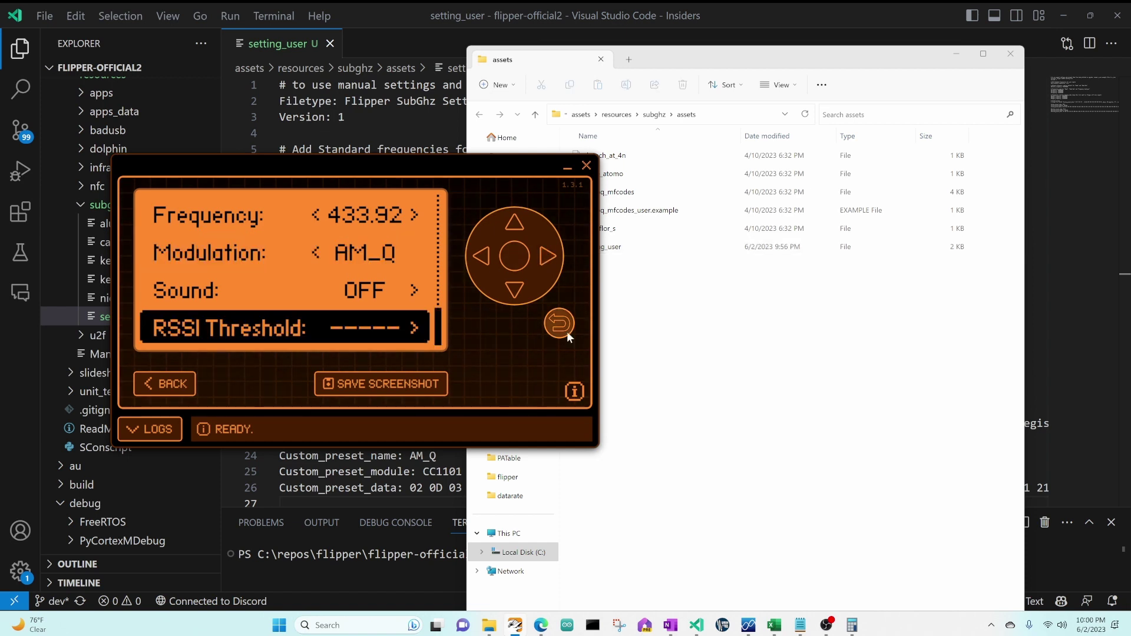
{"action": "left_click", "coordinate": [566, 331]}
Step: Record a trial raw capture at 433.92 with the AM_Q preset, stop it and erase it
{"action": "key", "text": "Return"}
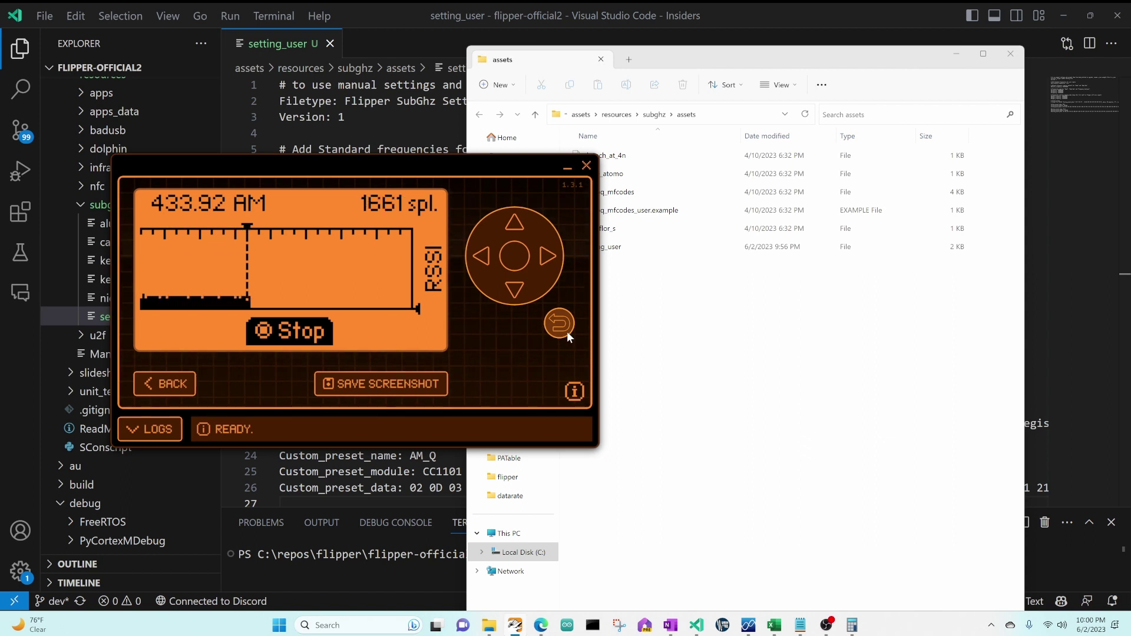
{"action": "key", "text": "Return"}
{"action": "key", "text": "Left"}
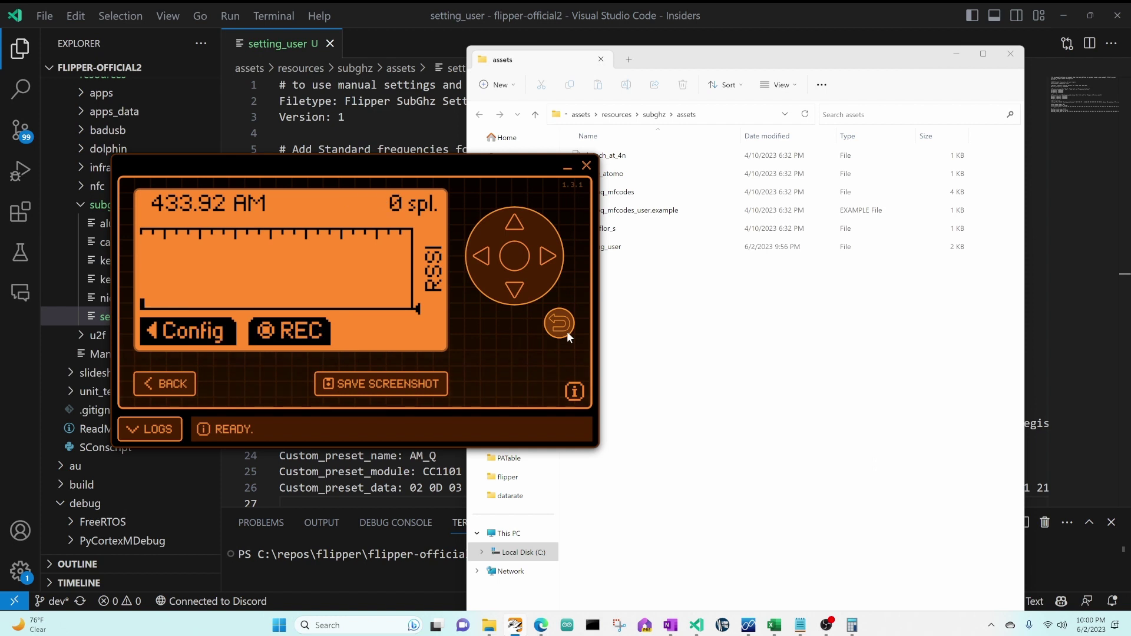
Step: Set the RSSI threshold in the Read RAW configuration to -70.0 and return to the capture screen
{"action": "key", "text": "Left"}
{"action": "key", "text": "Down"}
{"action": "key", "text": "Down"}
{"action": "key", "text": "Down"}
{"action": "key", "text": "Right"}
{"action": "key", "text": "Right"}
{"action": "key", "text": "Right"}
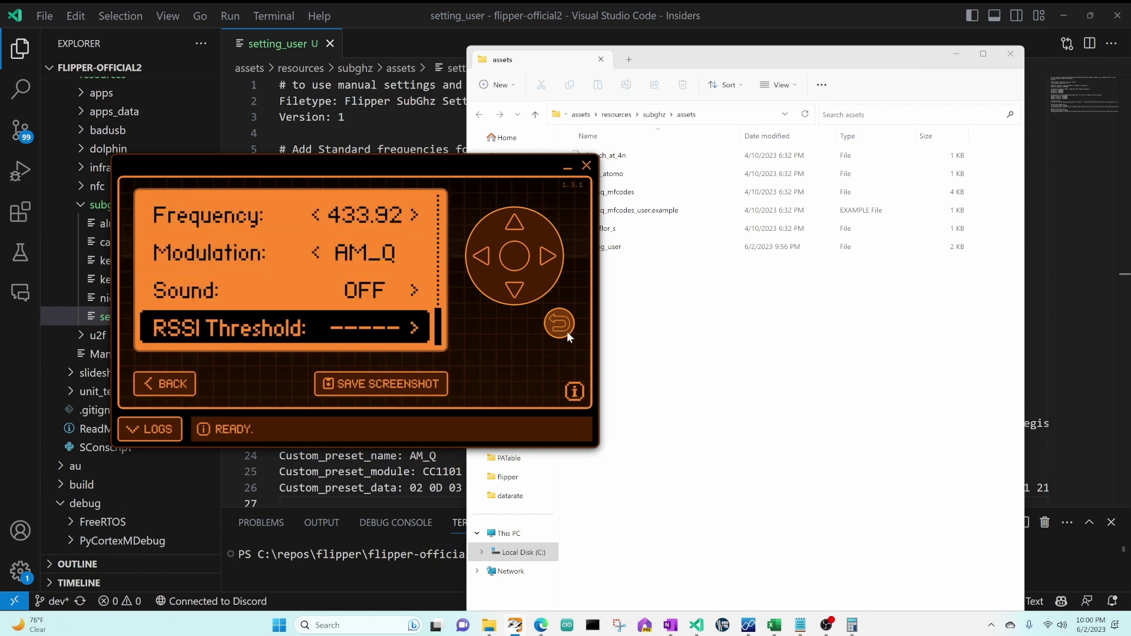
{"action": "key", "text": "Right"}
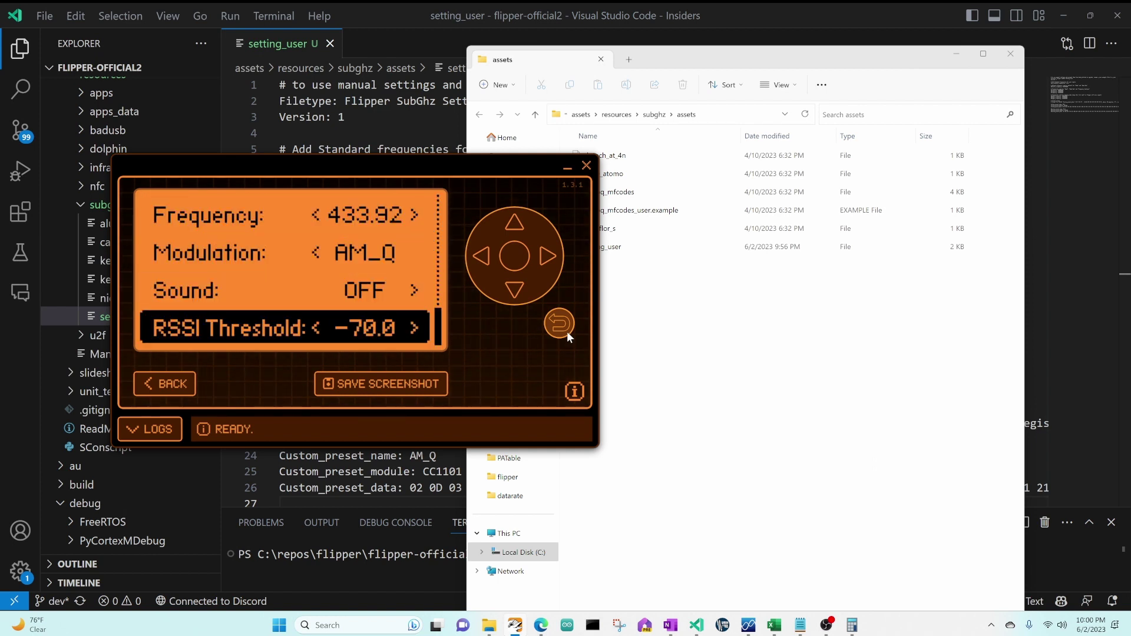
{"action": "key", "text": "BackSpace"}
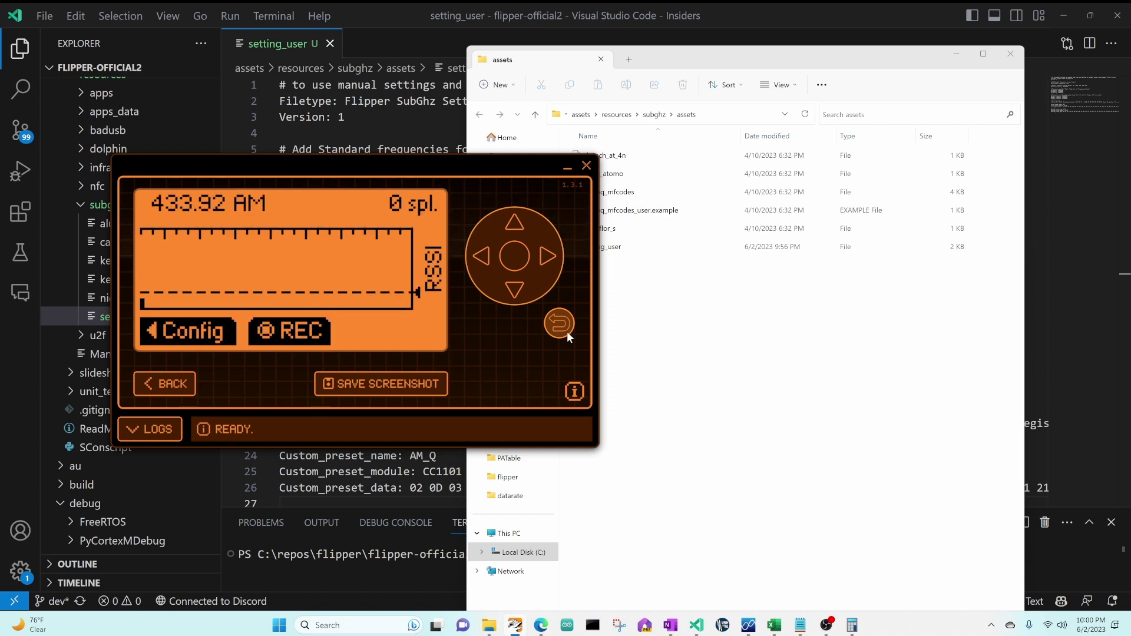
Step: Record a raw signal at 433.92 with the AM_Q preset and save it under the name Demo
{"action": "key", "text": "Return"}
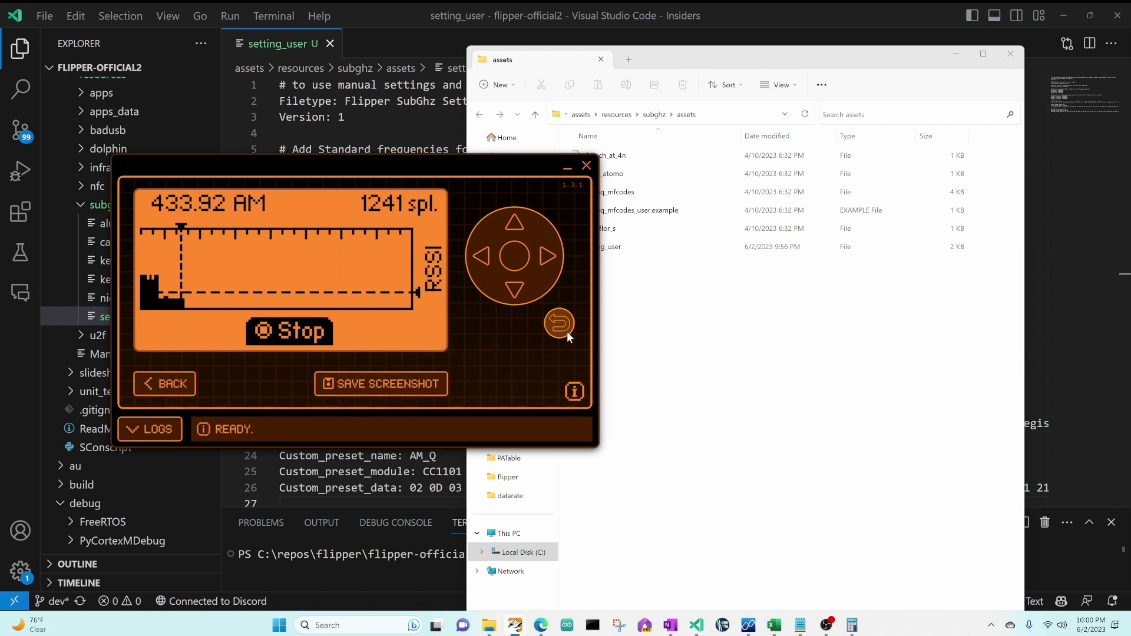
{"action": "left_click", "coordinate": [509, 255]}
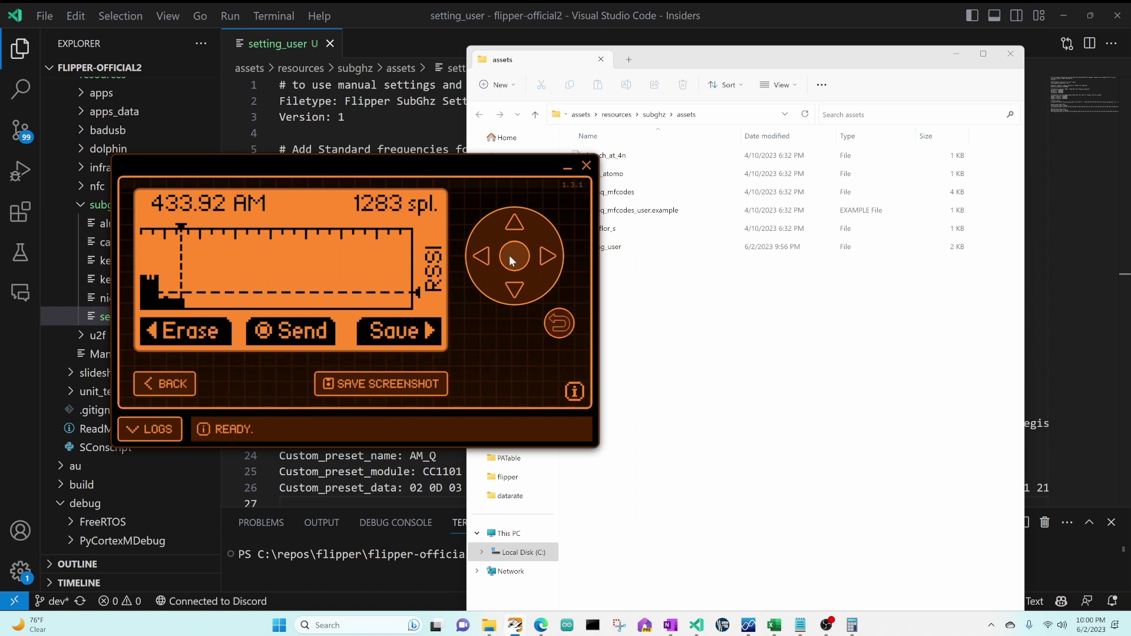
{"action": "left_click", "coordinate": [546, 255]}
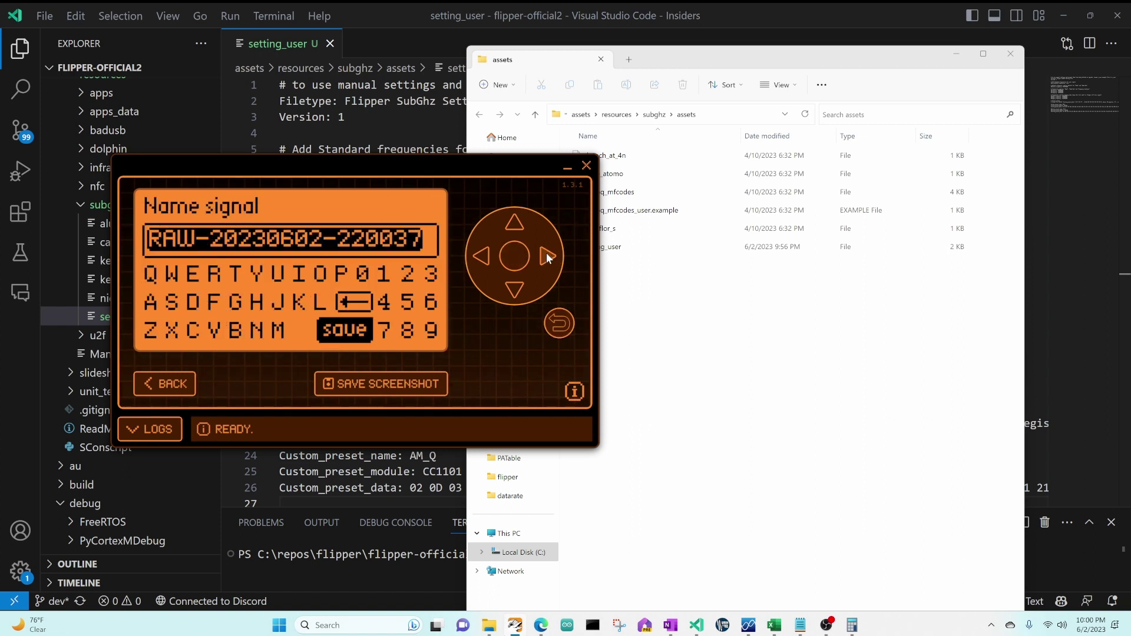
{"action": "left_click", "coordinate": [481, 257]}
{"action": "type", "text": "Demi"}
{"action": "key", "text": "BackSpace"}
{"action": "type", "text": "o"}
{"action": "key", "text": "Return"}
Step: Browse the Flipper's files to SD Card/subghz and download Demo.sub to the local Downloads folder
{"action": "left_click", "coordinate": [201, 204]}
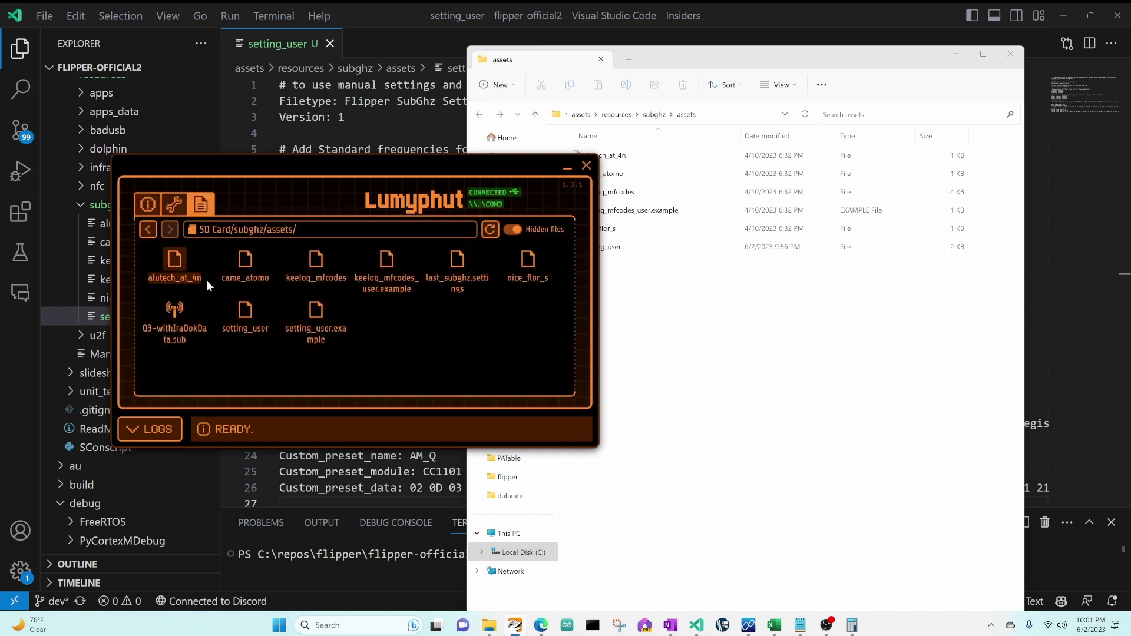
{"action": "left_click", "coordinate": [155, 229]}
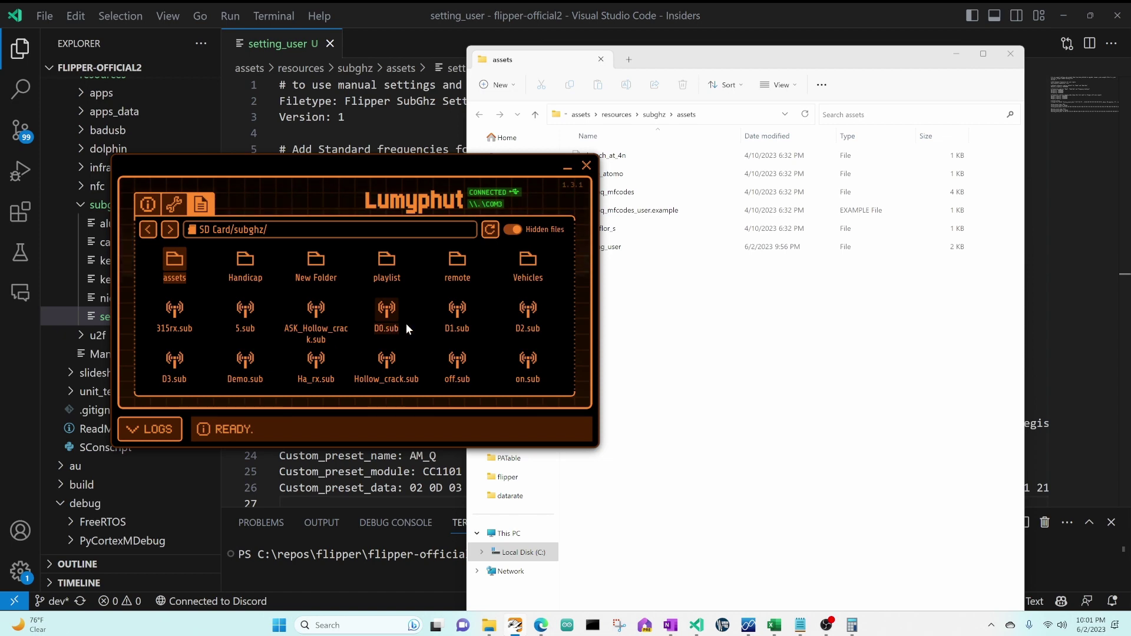
{"action": "left_click", "coordinate": [241, 367]}
{"action": "right_click", "coordinate": [241, 366]}
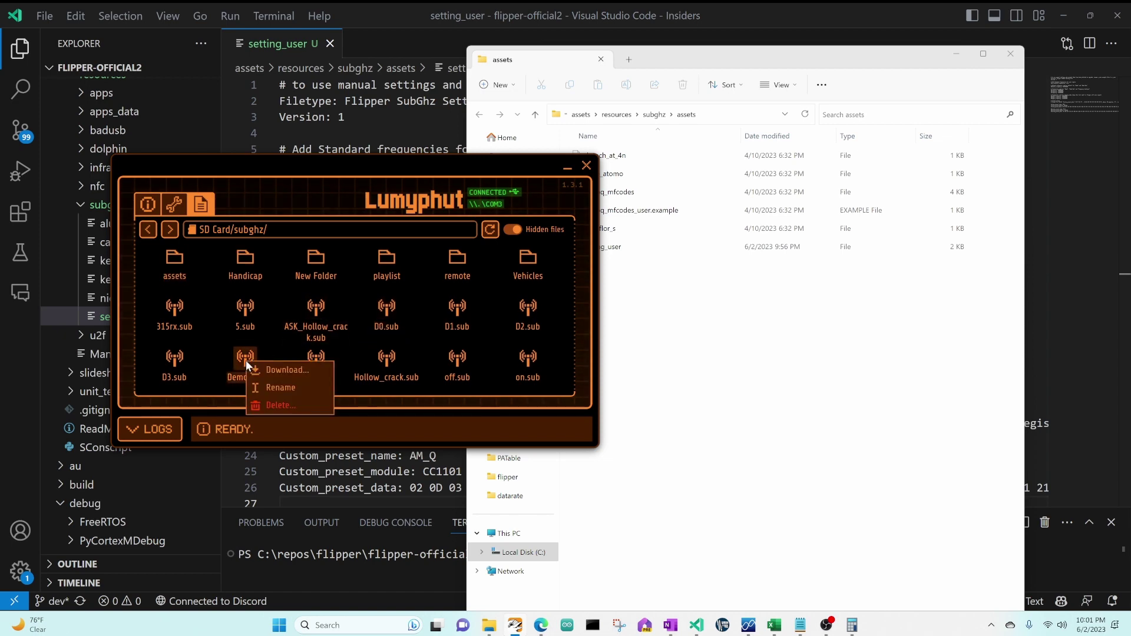
{"action": "left_click", "coordinate": [281, 370]}
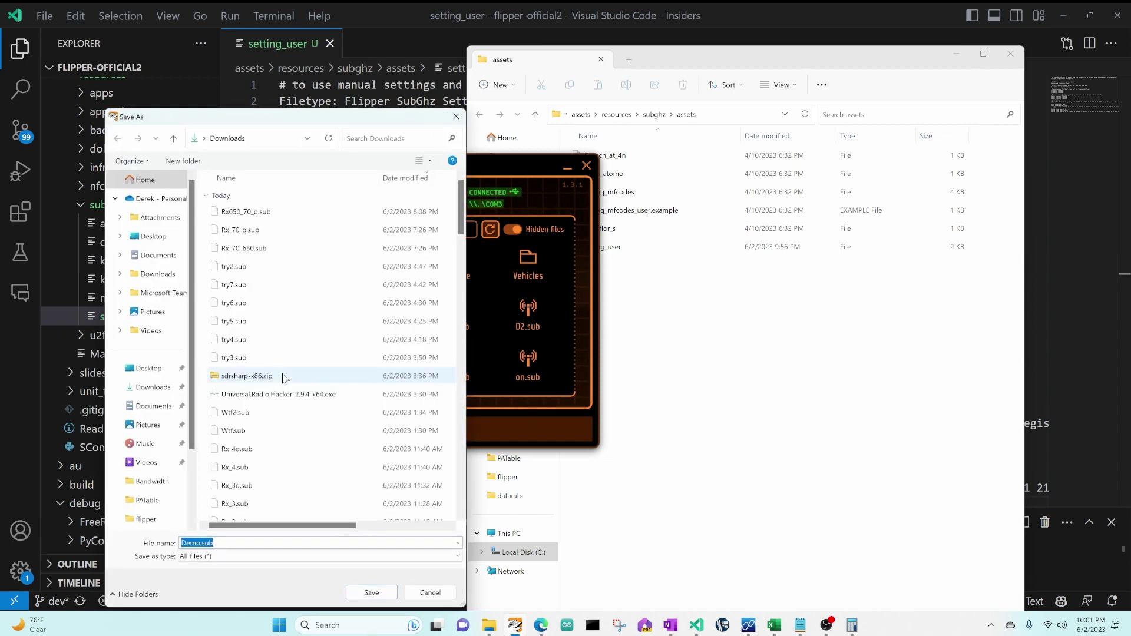
{"action": "left_click", "coordinate": [371, 593]}
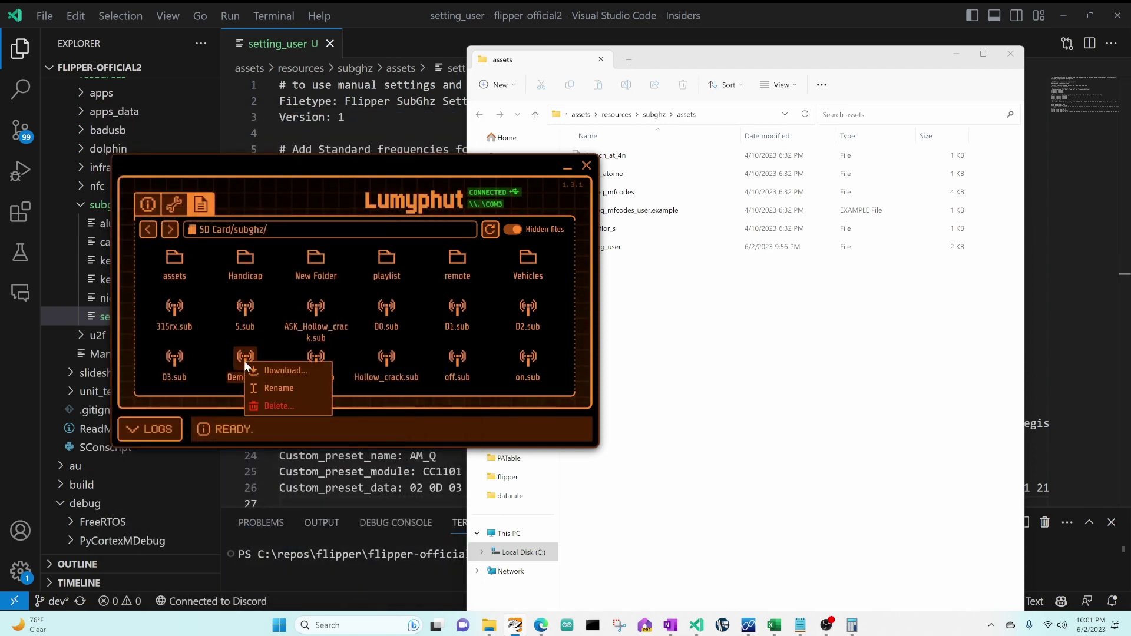
Step: Switch to Visual Studio Code with the downloaded Demo.sub open and the setting_user file closed
{"action": "left_click", "coordinate": [277, 370]}
{"action": "left_click_drag", "start_coordinate": [236, 210], "coordinate": [406, 66]}
{"action": "key", "text": "ctrl+w"}
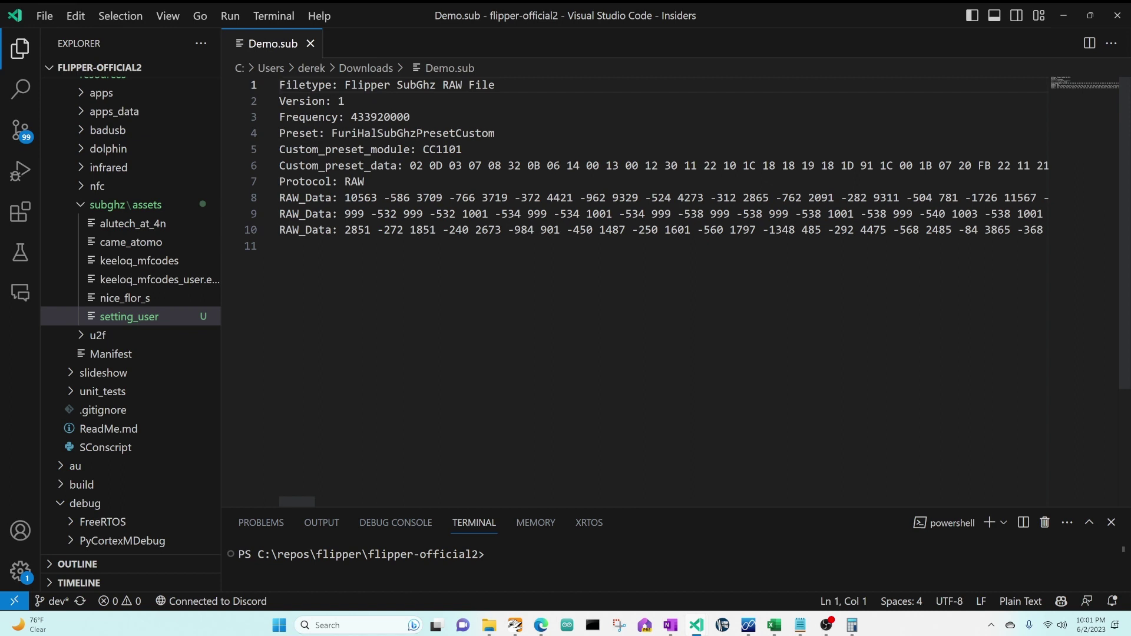
Step: Examine the pulse and gap timings along the RAW_Data on line 9 of Demo.sub, selecting them value by value from the first 999
{"action": "double_click", "coordinate": [354, 214]}
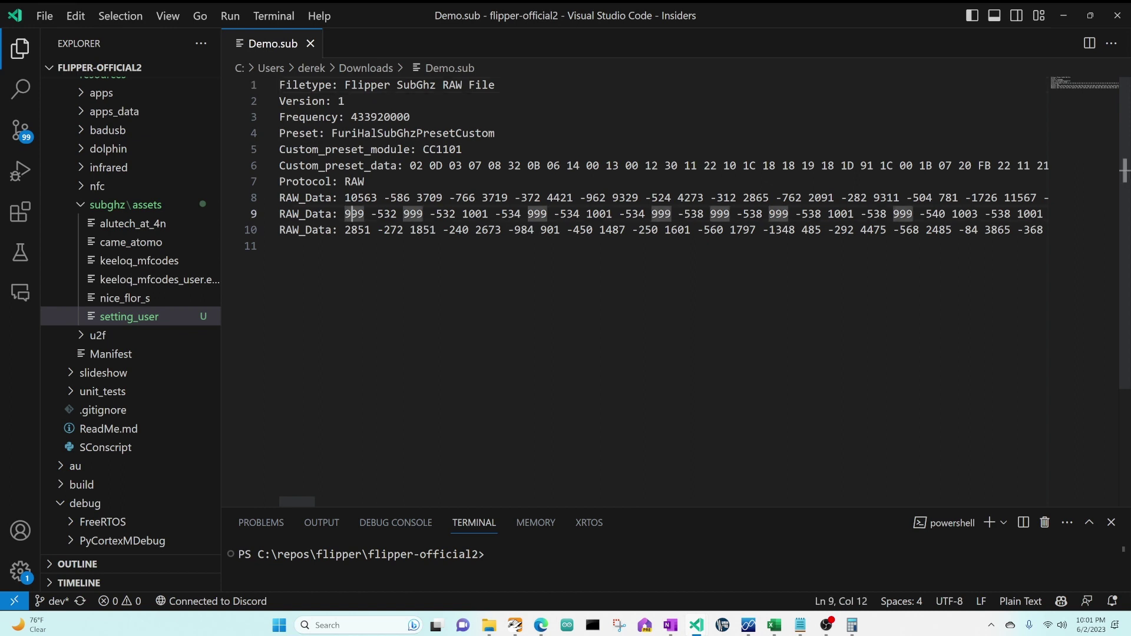
{"action": "key", "text": "ctrl+shift+Right"}
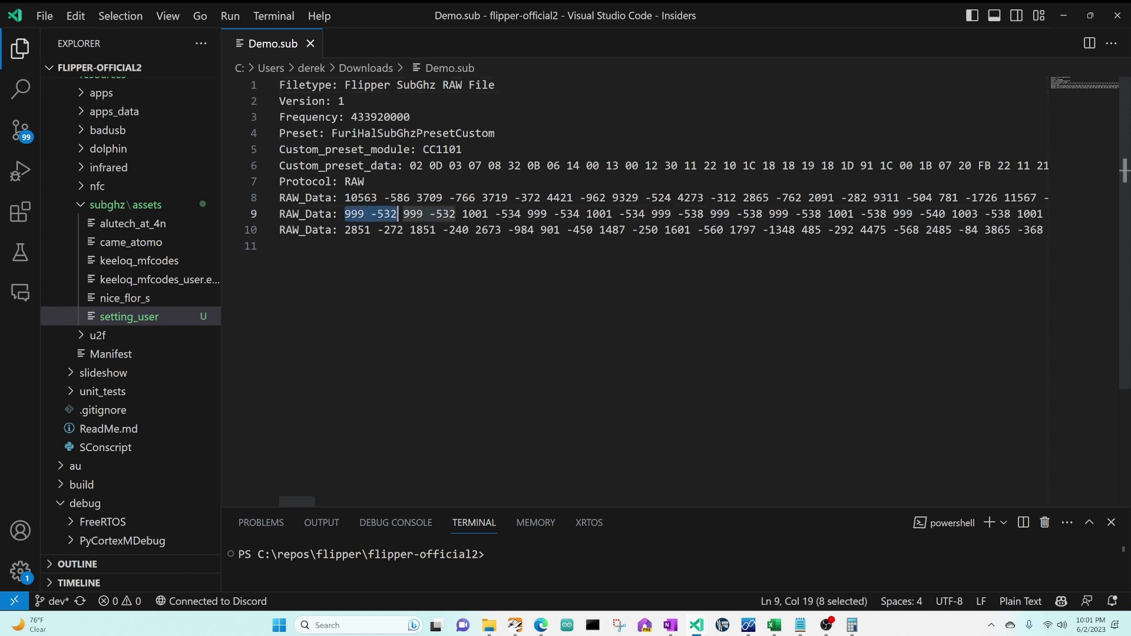
{"action": "key", "text": "ctrl+shift+Right"}
{"action": "key", "text": "ctrl+shift+Right"}
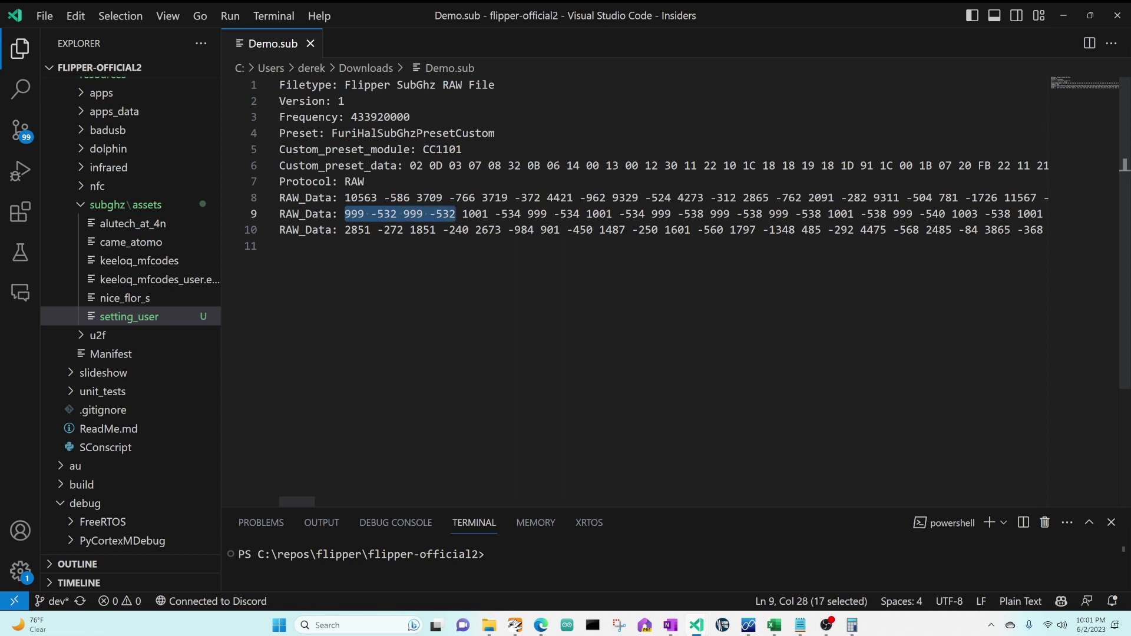
{"action": "key", "text": "ctrl+shift+Right"}
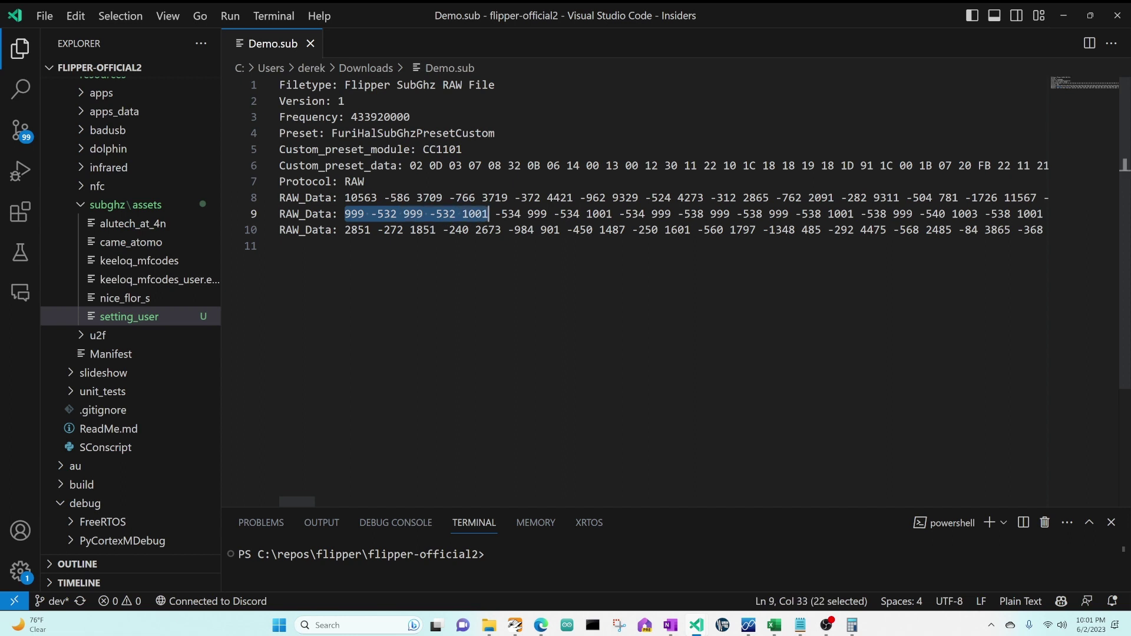
{"action": "key", "text": "ctrl+shift+Right"}
{"action": "key", "text": "ctrl+shift+Right"}
{"action": "key", "text": "ctrl+shift+Right"}
{"action": "key", "text": "ctrl+shift+Right"}
{"action": "key", "text": "ctrl+shift+Right"}
{"action": "key", "text": "ctrl+shift+Right"}
{"action": "key", "text": "ctrl+shift+Right"}
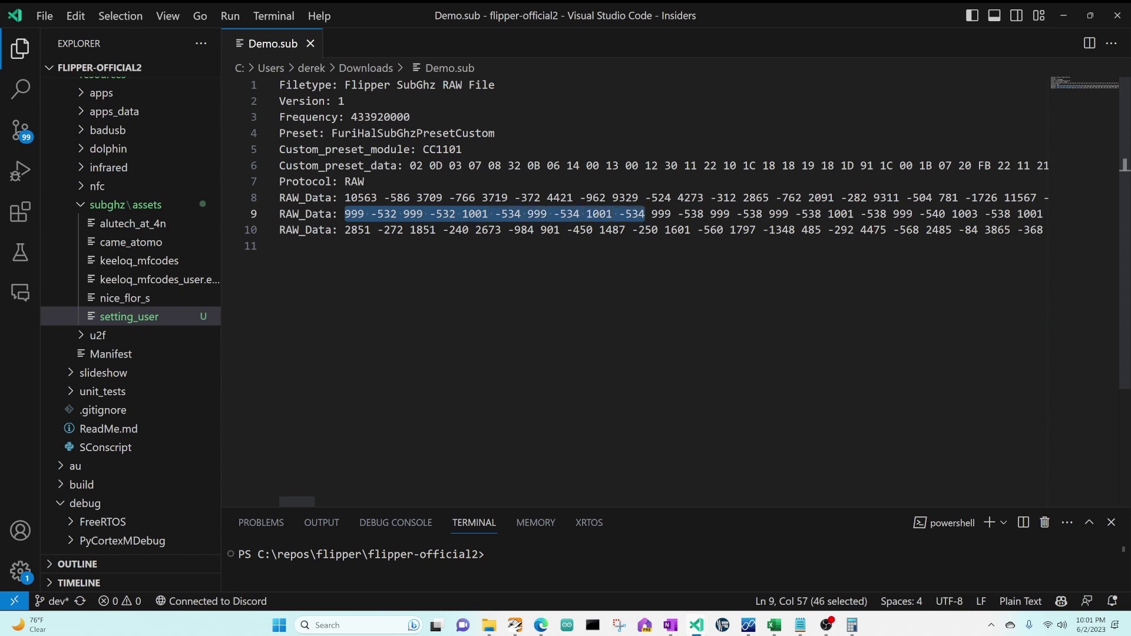
{"action": "key", "text": "ctrl+shift+Right"}
{"action": "key", "text": "ctrl+shift+Right"}
{"action": "key", "text": "ctrl+shift+Right"}
{"action": "key", "text": "ctrl+shift+Right"}
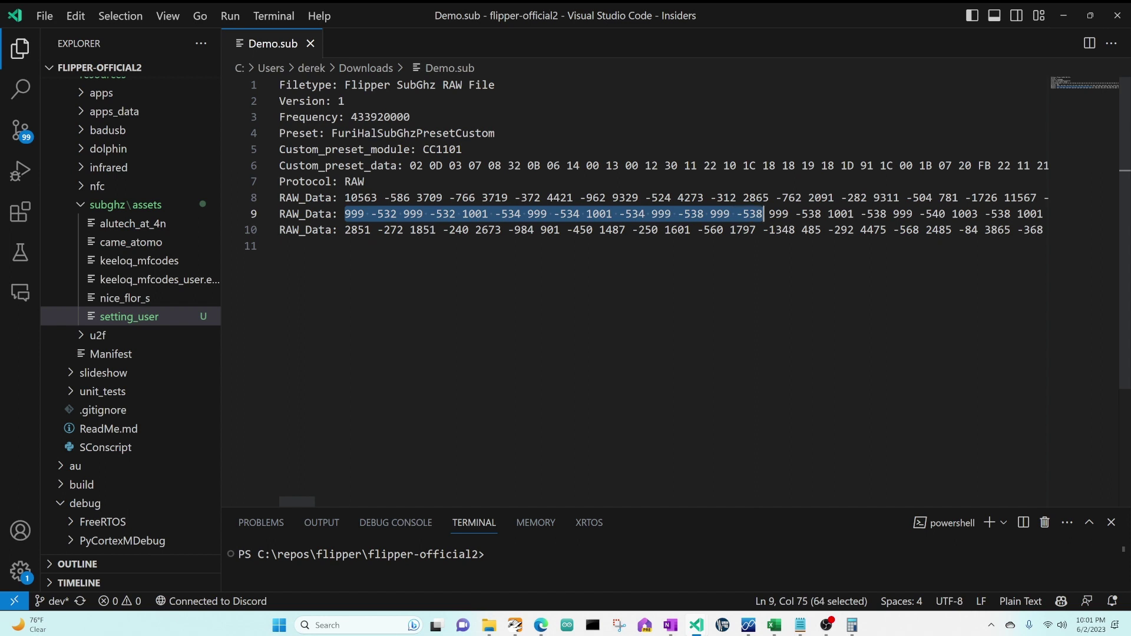
{"action": "key", "text": "ctrl+shift+Right"}
{"action": "key", "text": "ctrl+shift+Right"}
{"action": "key", "text": "ctrl+shift+Right"}
{"action": "key", "text": "ctrl+shift+Right"}
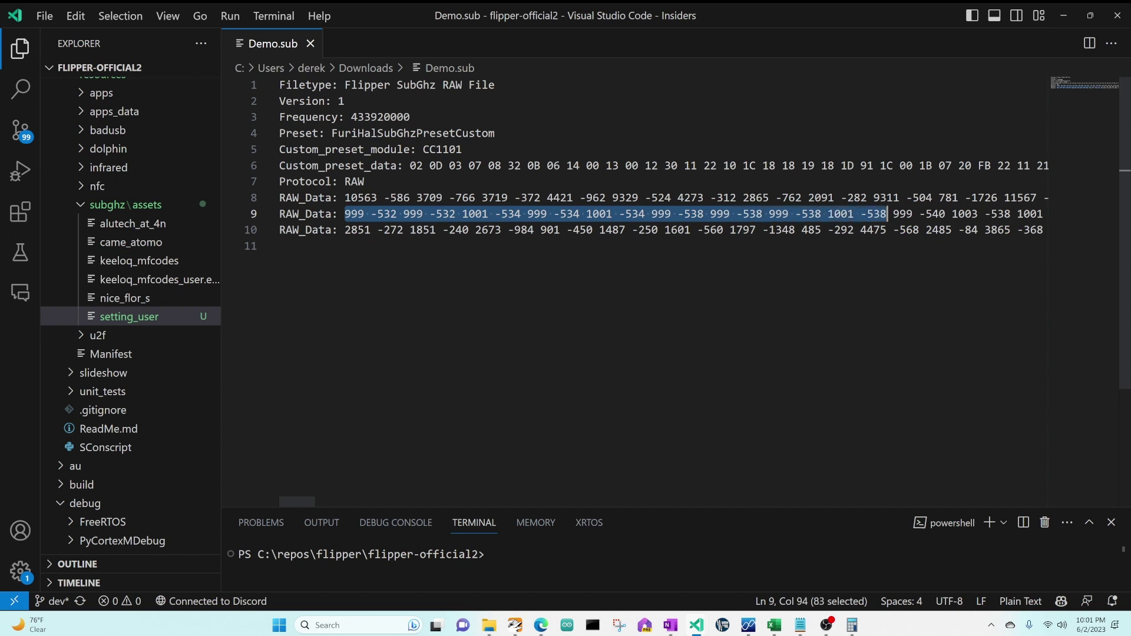
{"action": "key", "text": "ctrl+shift+Right"}
{"action": "key", "text": "ctrl+shift+Right"}
{"action": "key", "text": "ctrl+shift+Right"}
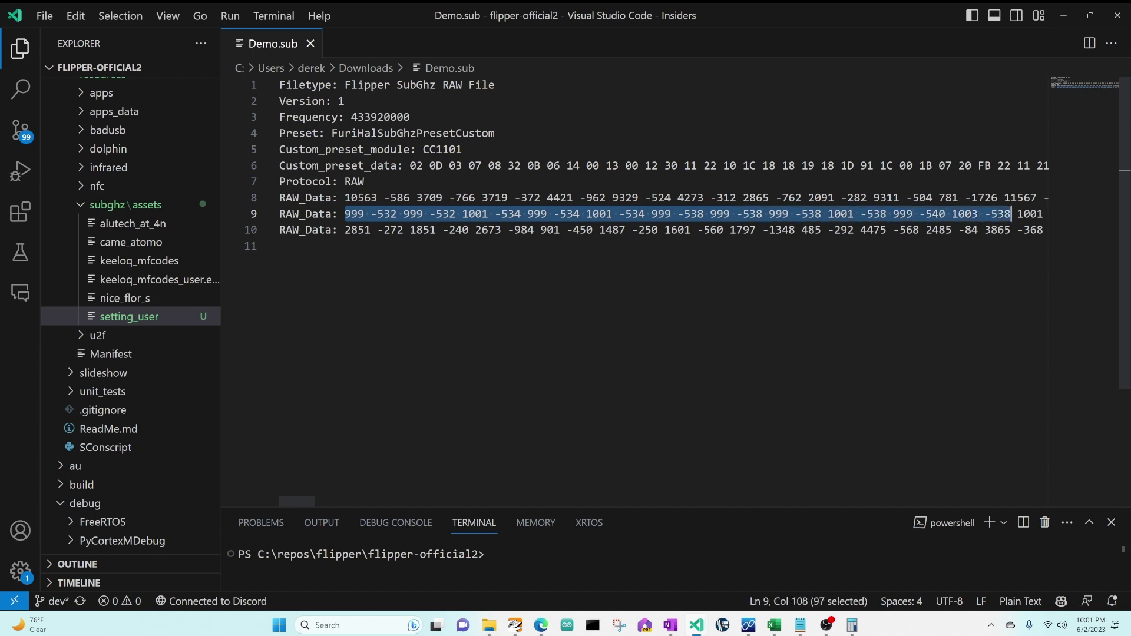
{"action": "key", "text": "ctrl+shift+Right"}
{"action": "key", "text": "ctrl+shift+Right"}
{"action": "key", "text": "ctrl+shift+Right"}
{"action": "key", "text": "ctrl+shift+Right"}
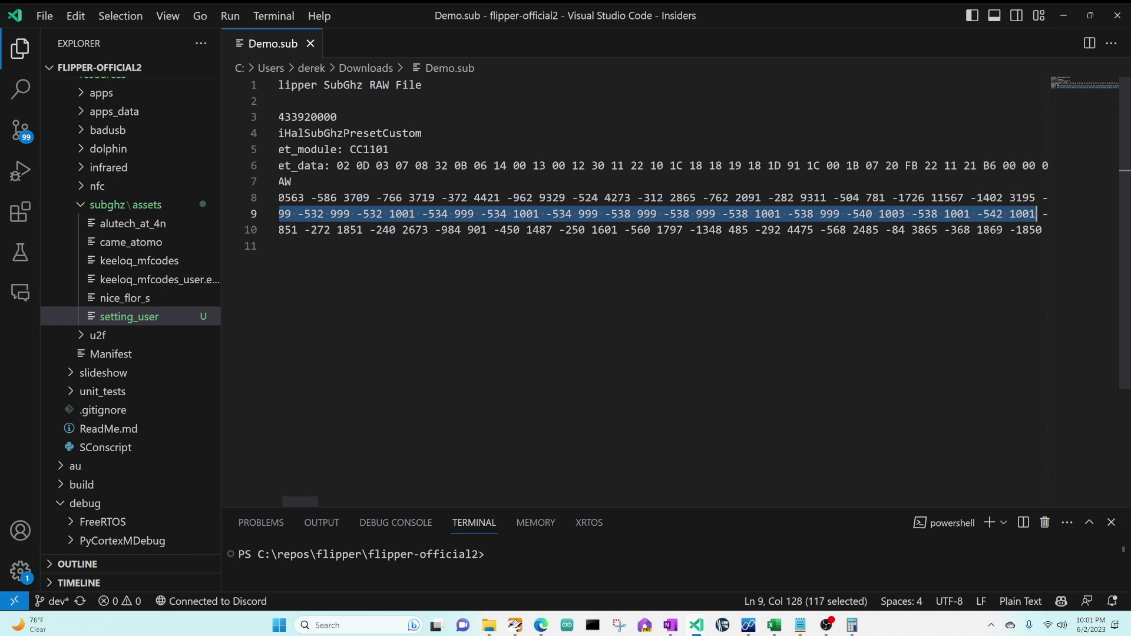
{"action": "key", "text": "ctrl+shift+Right"}
{"action": "key", "text": "ctrl+shift+Right"}
{"action": "key", "text": "ctrl+shift+Right"}
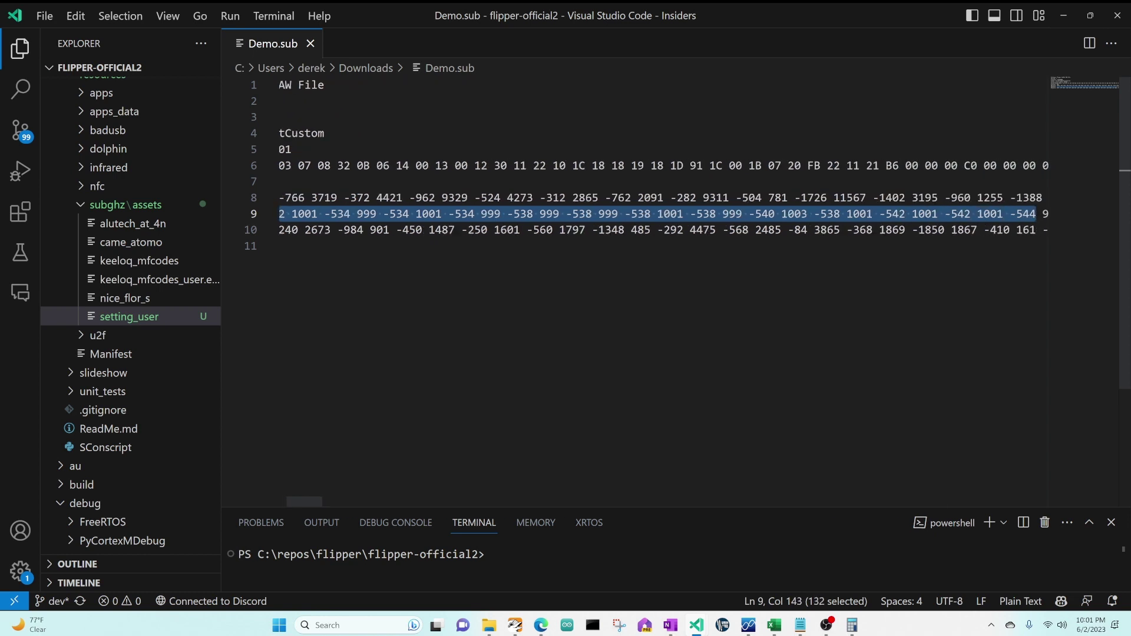
{"action": "key", "text": "ctrl+shift+Right"}
{"action": "key", "text": "ctrl+shift+Right"}
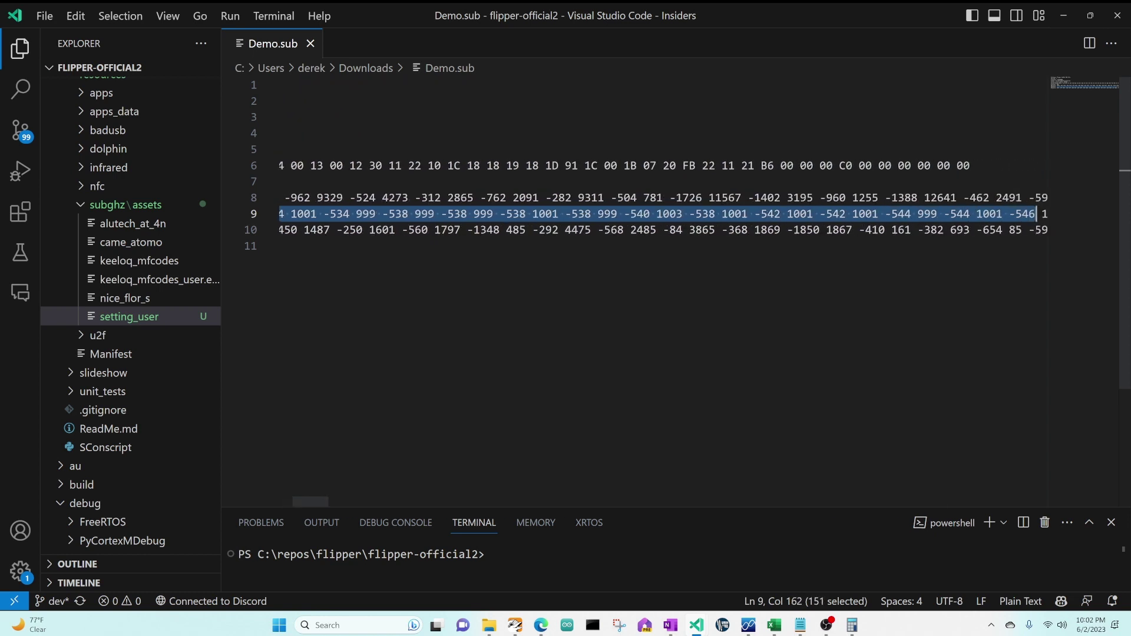
{"action": "key", "text": "ctrl+shift+Right"}
{"action": "key", "text": "ctrl+shift+Right"}
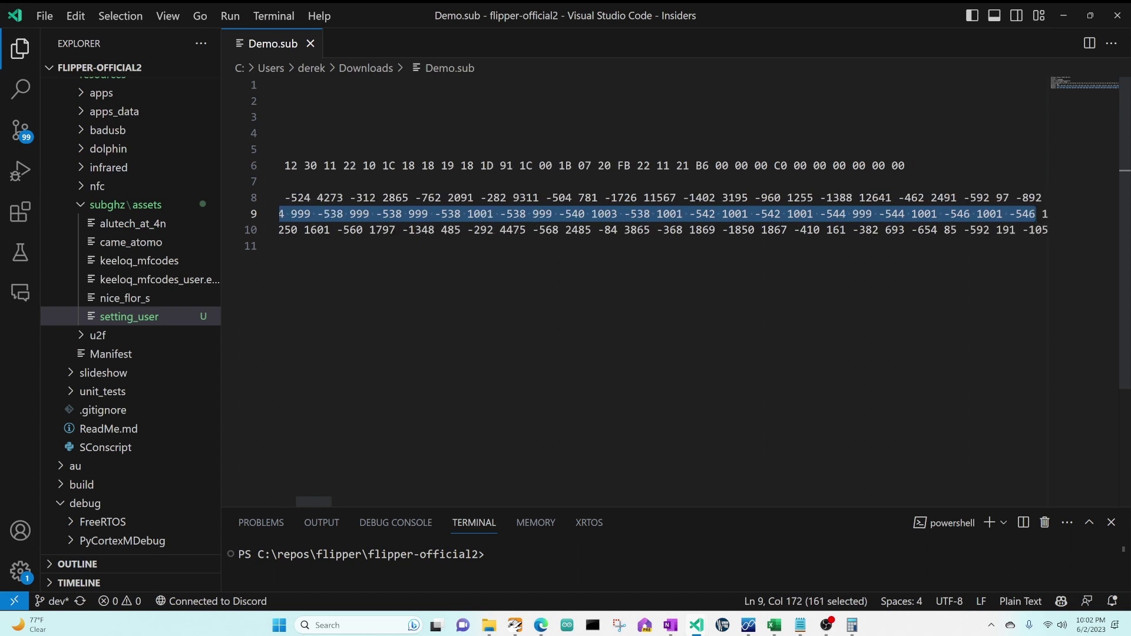